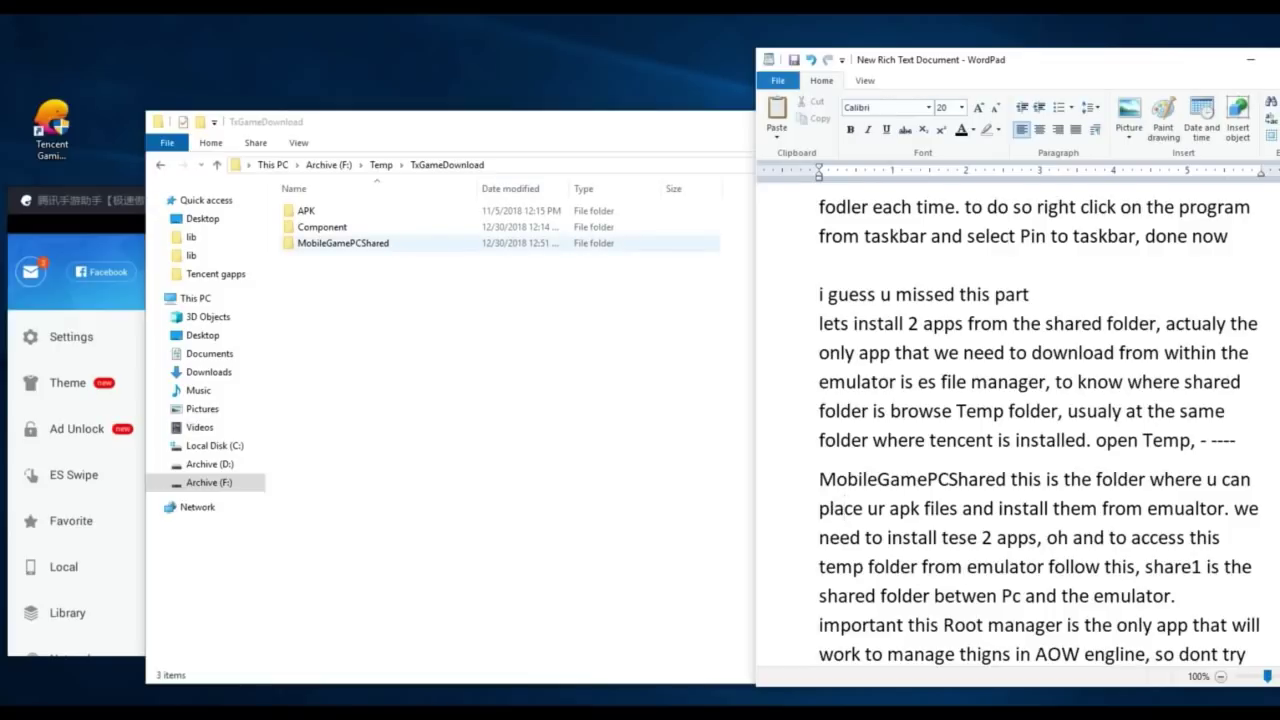
Open the MobileGamePCShared folder and highlight the Root Essentials and Root Manager_v3.0.4 app files, correcting "tese" to "these" in the WordPad note
{"action": "double_click", "coordinate": [343, 243]}
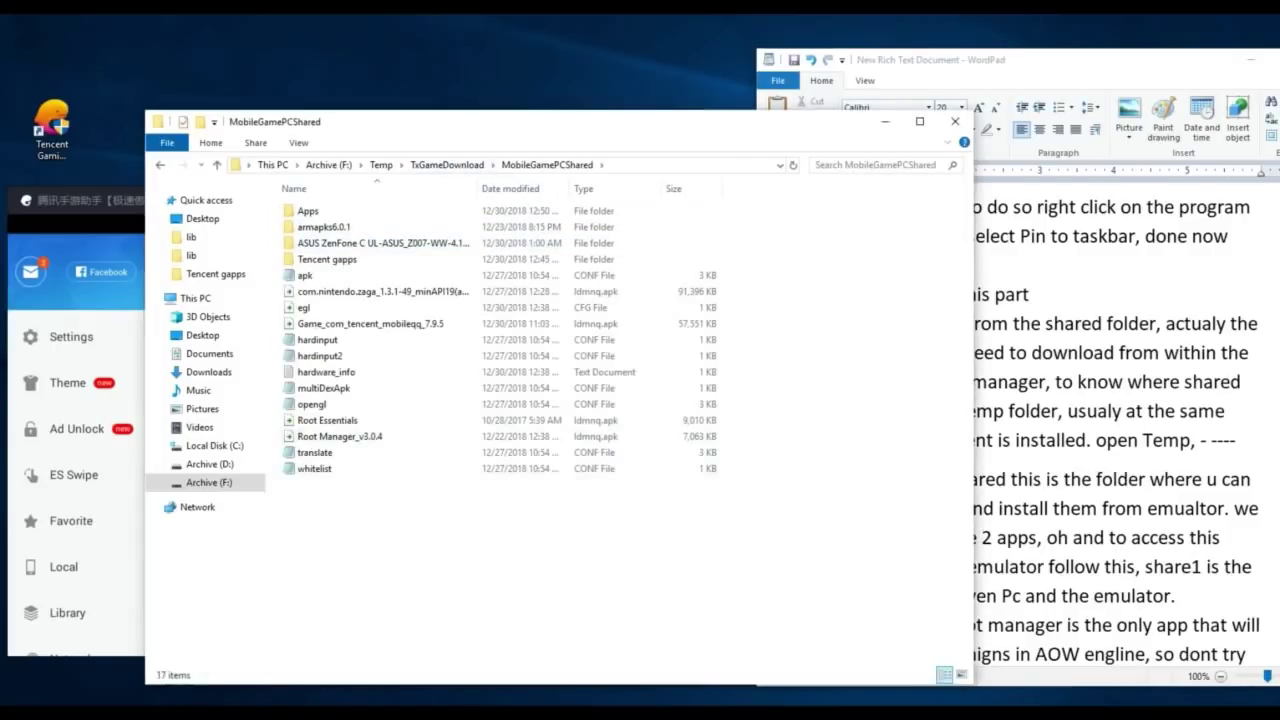
{"action": "key", "text": "alt+Tab"}
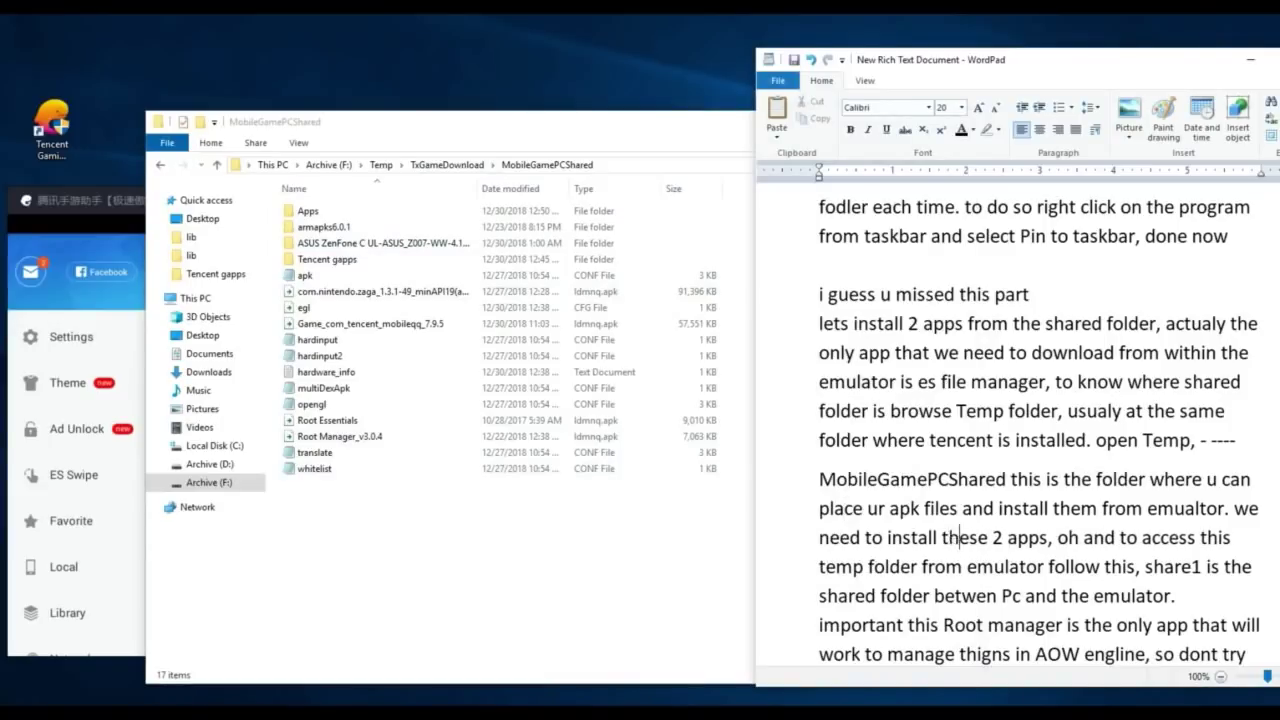
{"action": "left_click", "coordinate": [327, 420]}
{"action": "left_click", "coordinate": [340, 436], "text": "shift"}
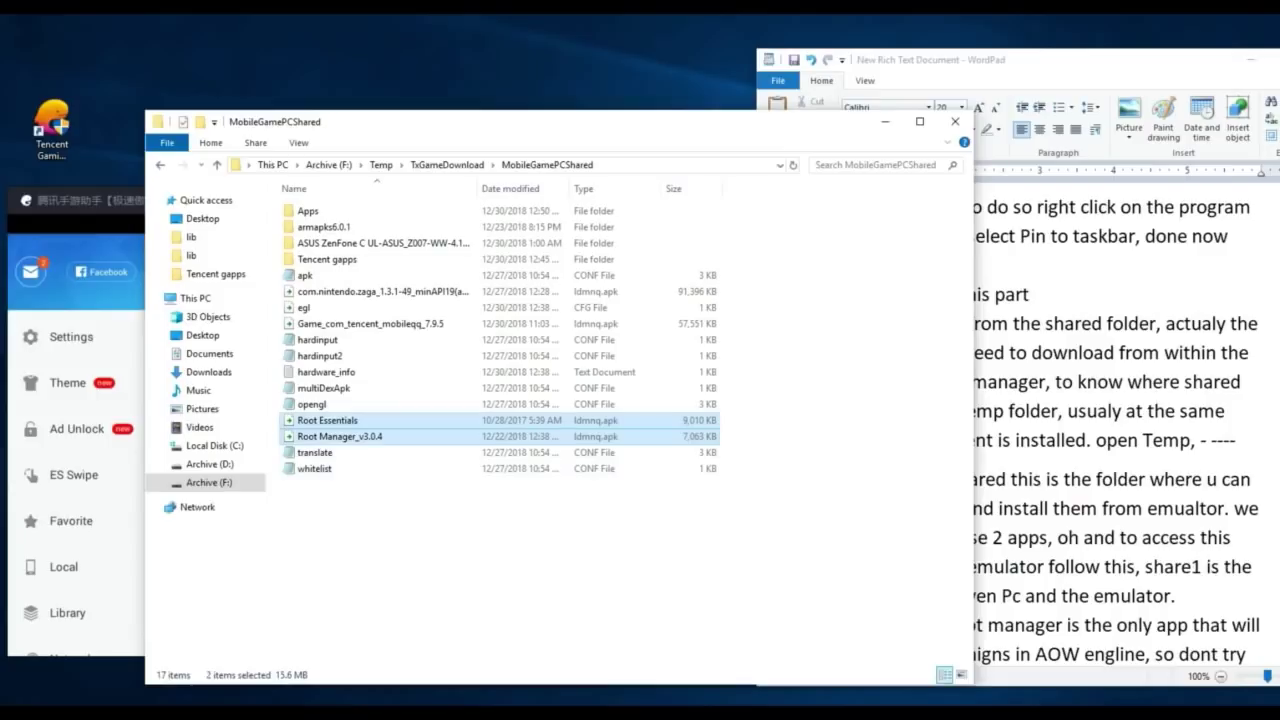
{"action": "key", "text": "alt+Tab"}
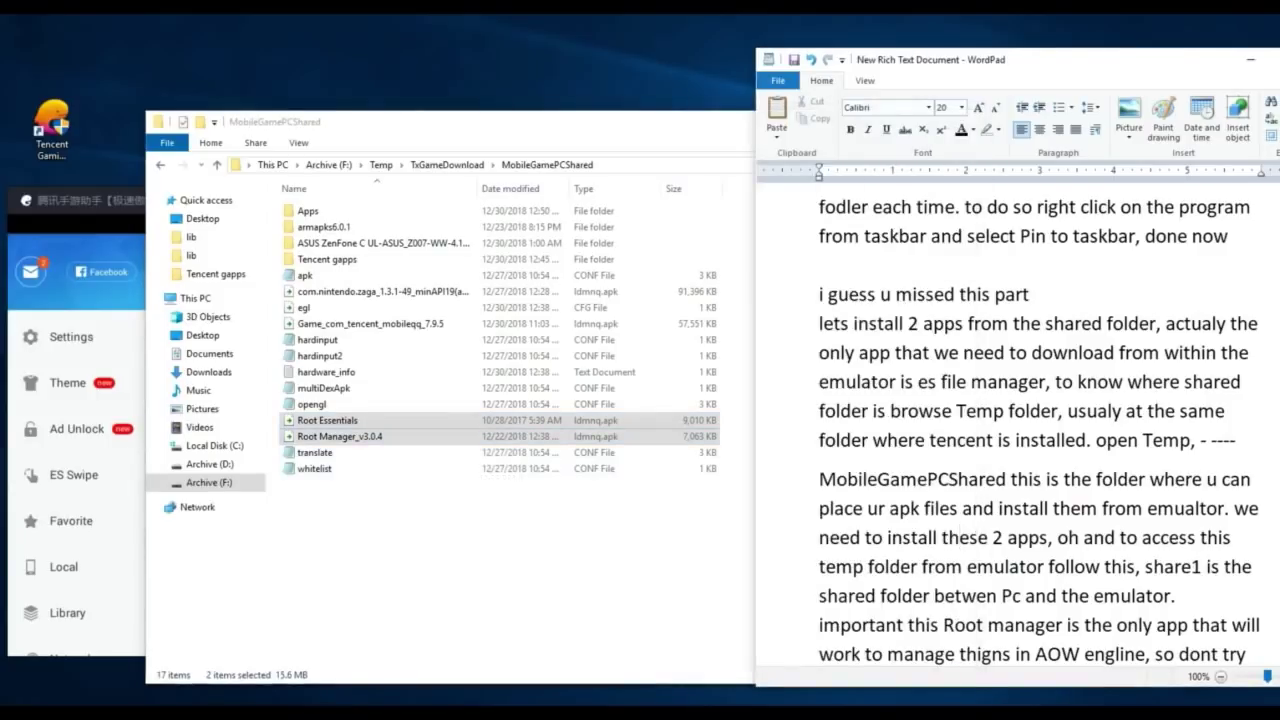
{"action": "key", "text": "alt+Tab"}
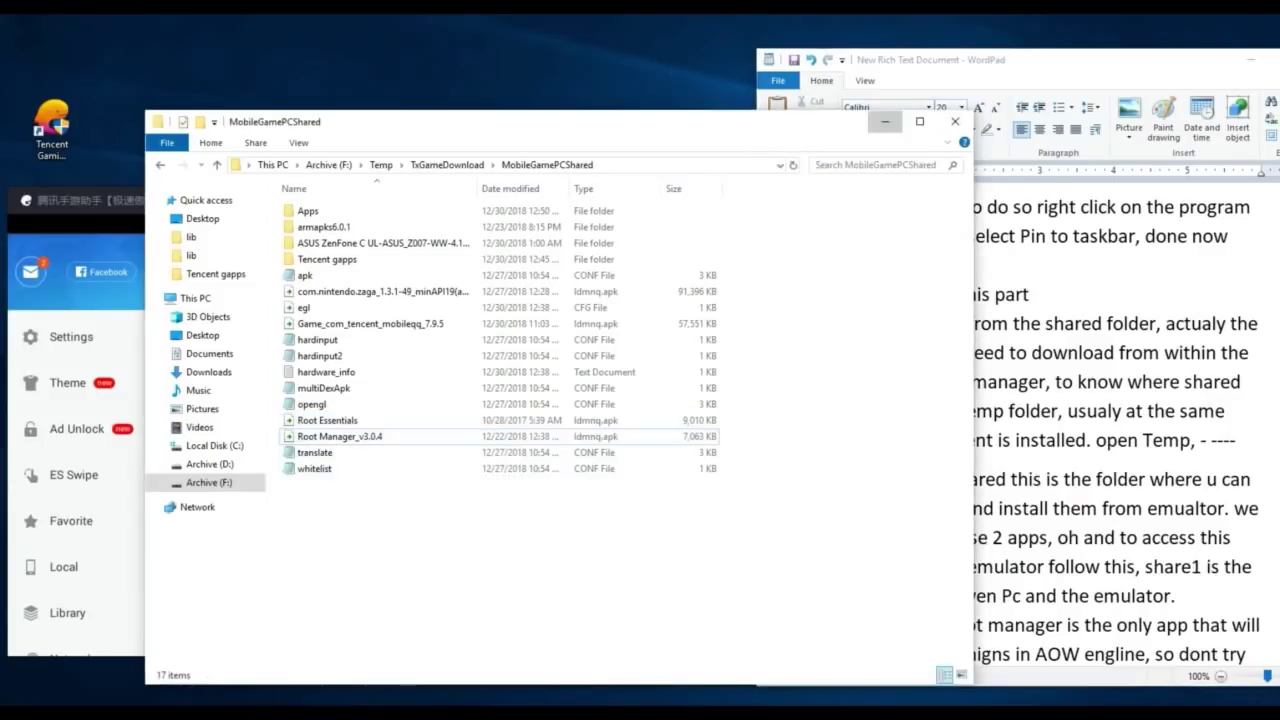
Switch to the emulator, open Root Manager and enable Show Permissions and Root Explorer in its settings
{"action": "key", "text": "alt+Tab"}
{"action": "left_click", "coordinate": [817, 539]}
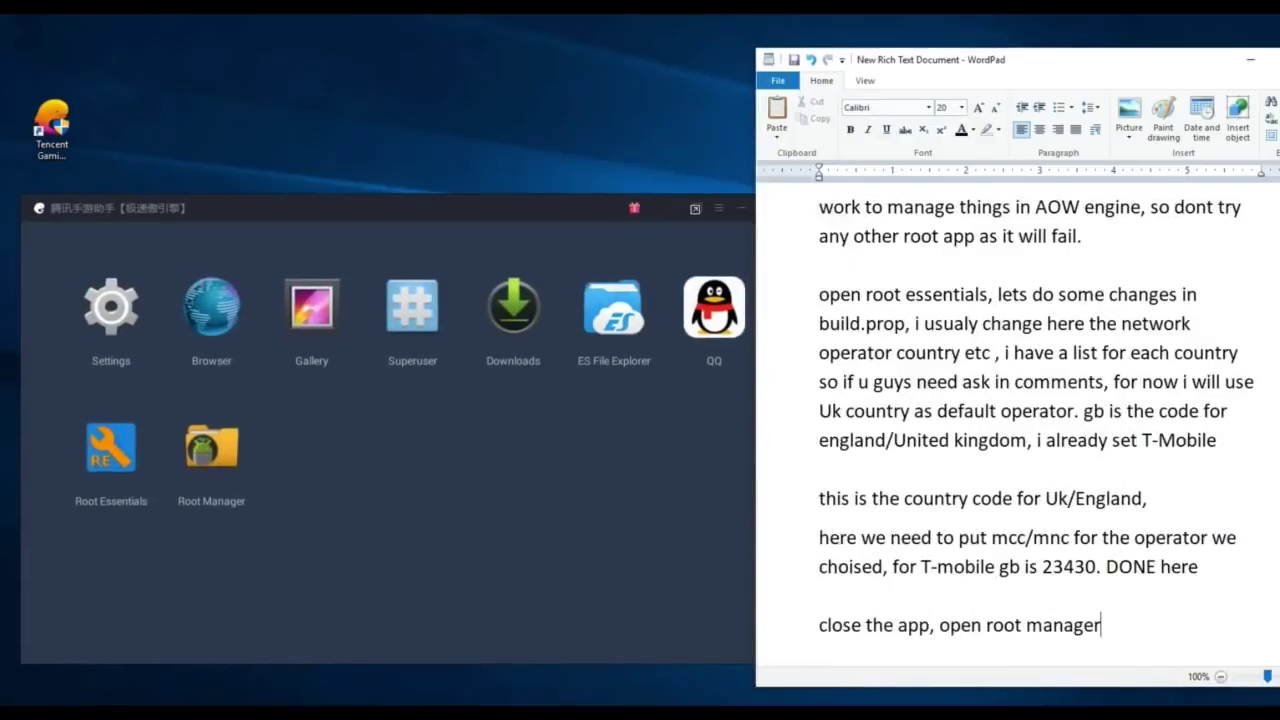
{"action": "left_click", "coordinate": [211, 447]}
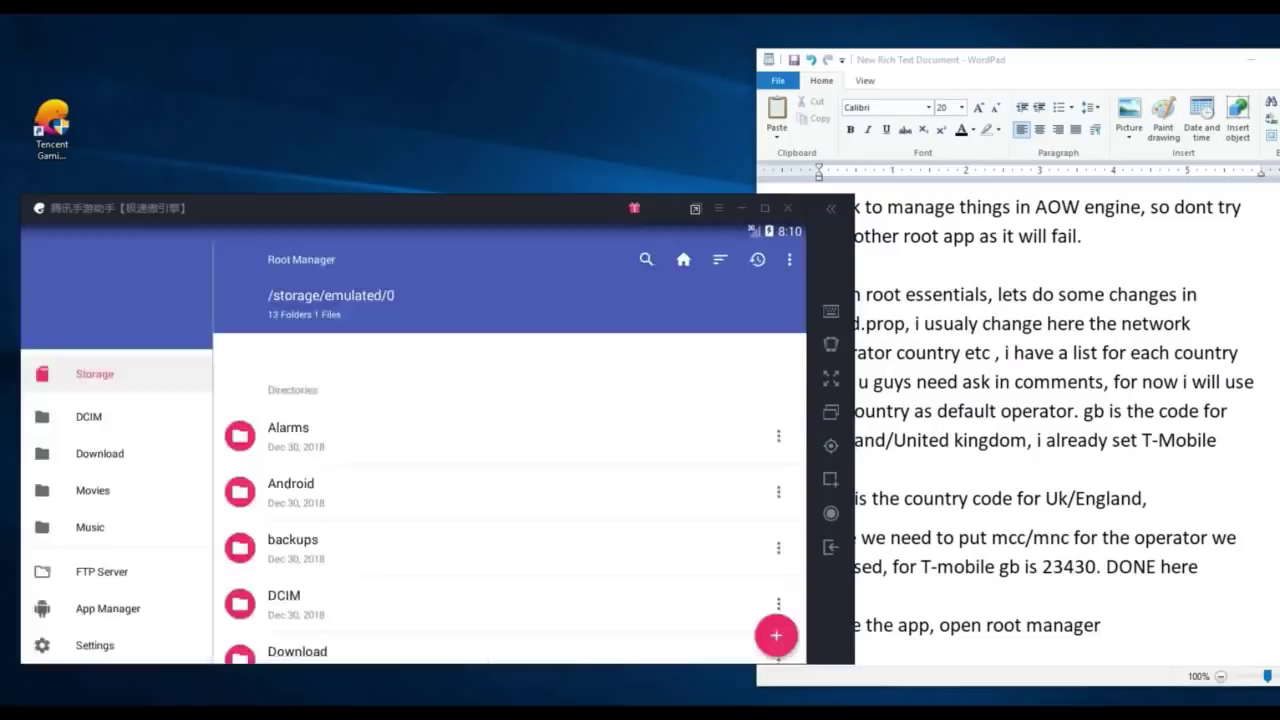
{"action": "left_click", "coordinate": [95, 645]}
{"action": "scroll", "coordinate": [413, 470], "scroll_direction": "down", "scroll_amount": 10}
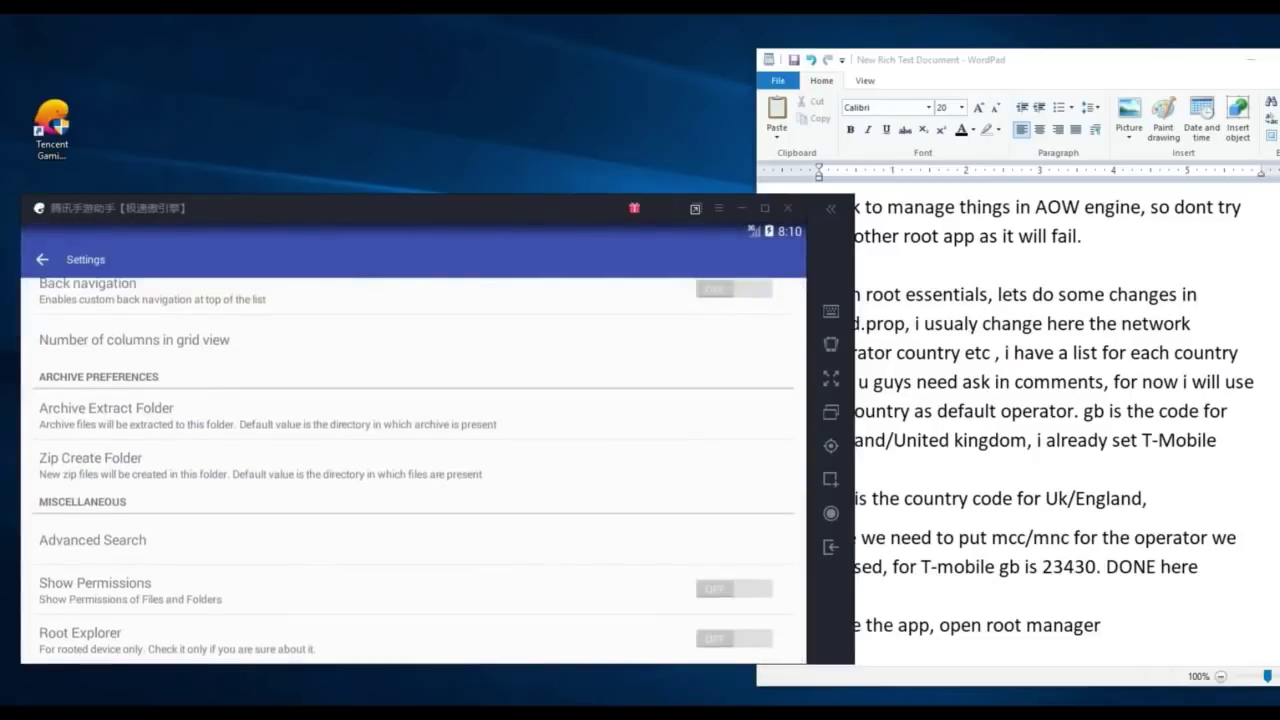
{"action": "left_click", "coordinate": [734, 589]}
{"action": "left_click", "coordinate": [734, 639]}
Enable Back navigation and Show Sizes in Root Manager's settings, and return to the file list
{"action": "scroll", "coordinate": [413, 470], "scroll_direction": "up", "scroll_amount": 1}
{"action": "scroll", "coordinate": [413, 470], "scroll_direction": "up", "scroll_amount": 3}
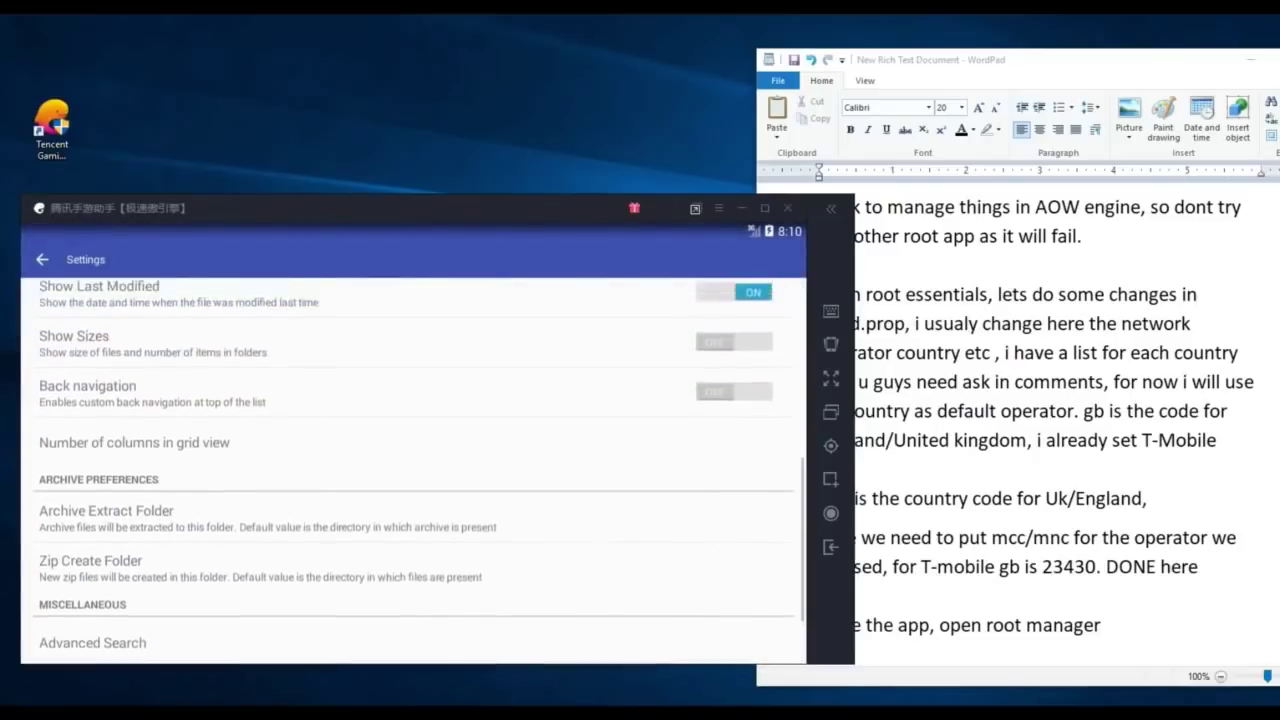
{"action": "left_click", "coordinate": [734, 414]}
{"action": "left_click", "coordinate": [734, 364]}
{"action": "scroll", "coordinate": [413, 470], "scroll_direction": "up", "scroll_amount": 5}
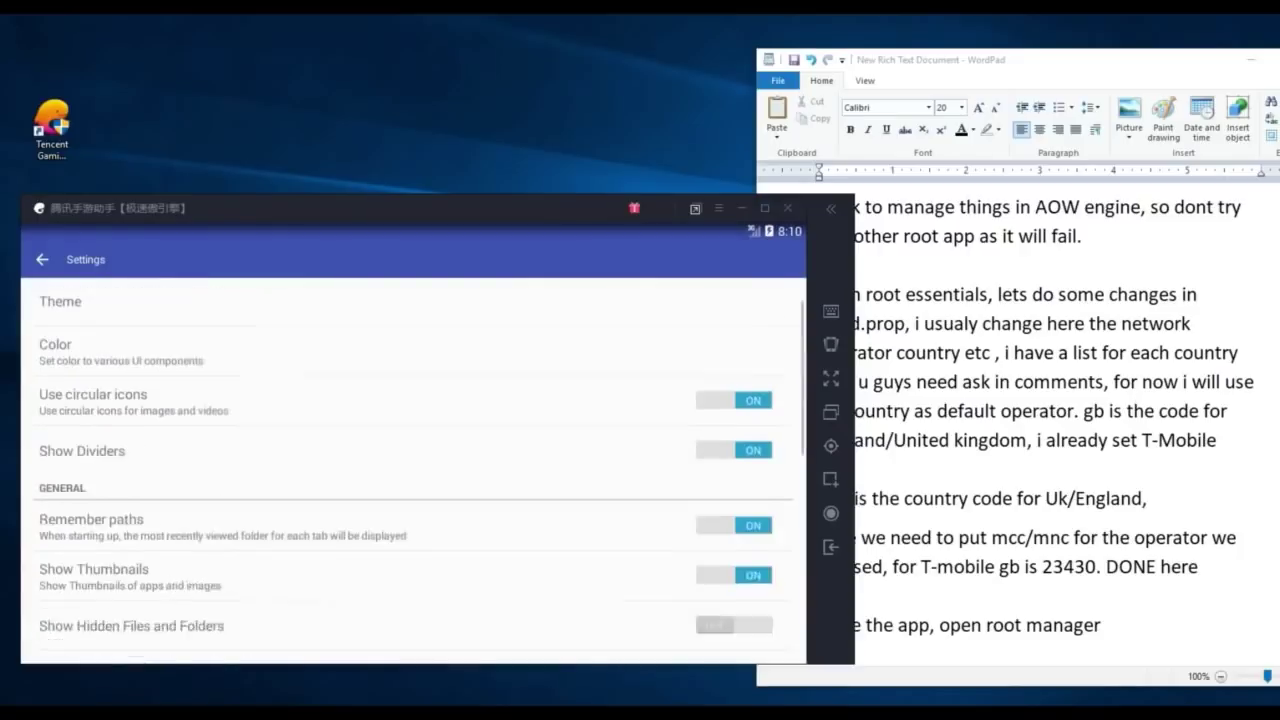
{"action": "left_click", "coordinate": [42, 259]}
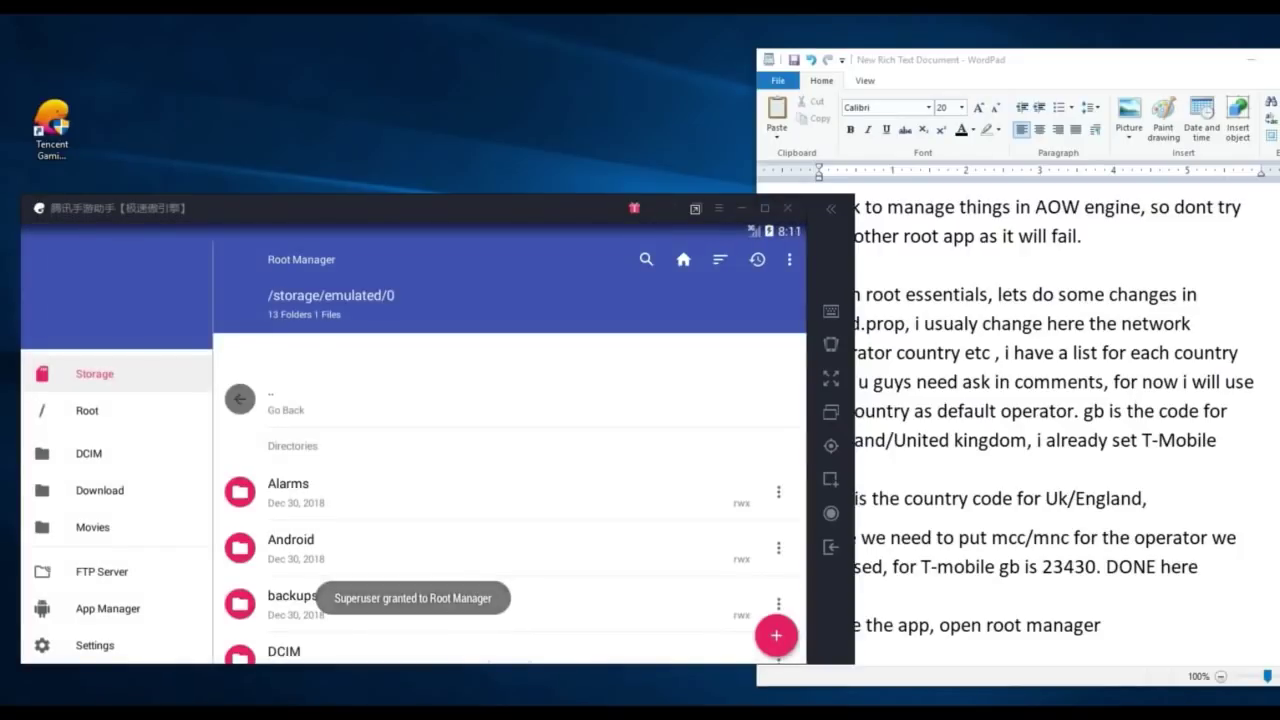
Switch between the Storage and Root locations in Root Manager, ending in the root directory
{"action": "left_click", "coordinate": [87, 410]}
{"action": "left_click", "coordinate": [95, 373]}
{"action": "left_click", "coordinate": [87, 410]}
Add the line "swipe left for root directory, swipe right for shared folders" to the end of the WordPad note
{"action": "left_click", "coordinate": [1101, 625]}
{"action": "key", "text": "Return"}
{"action": "type", "text": "swipe left for root "}
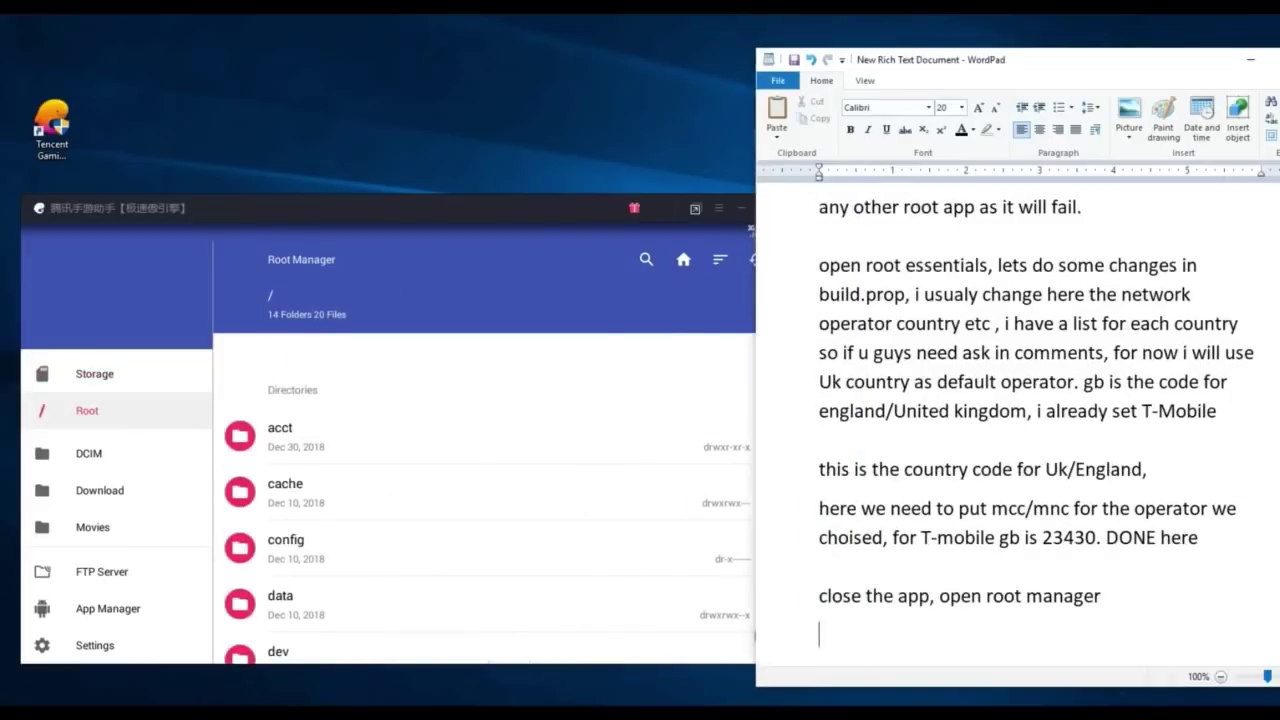
{"action": "type", "text": "directory, swipe right for shared folders"}
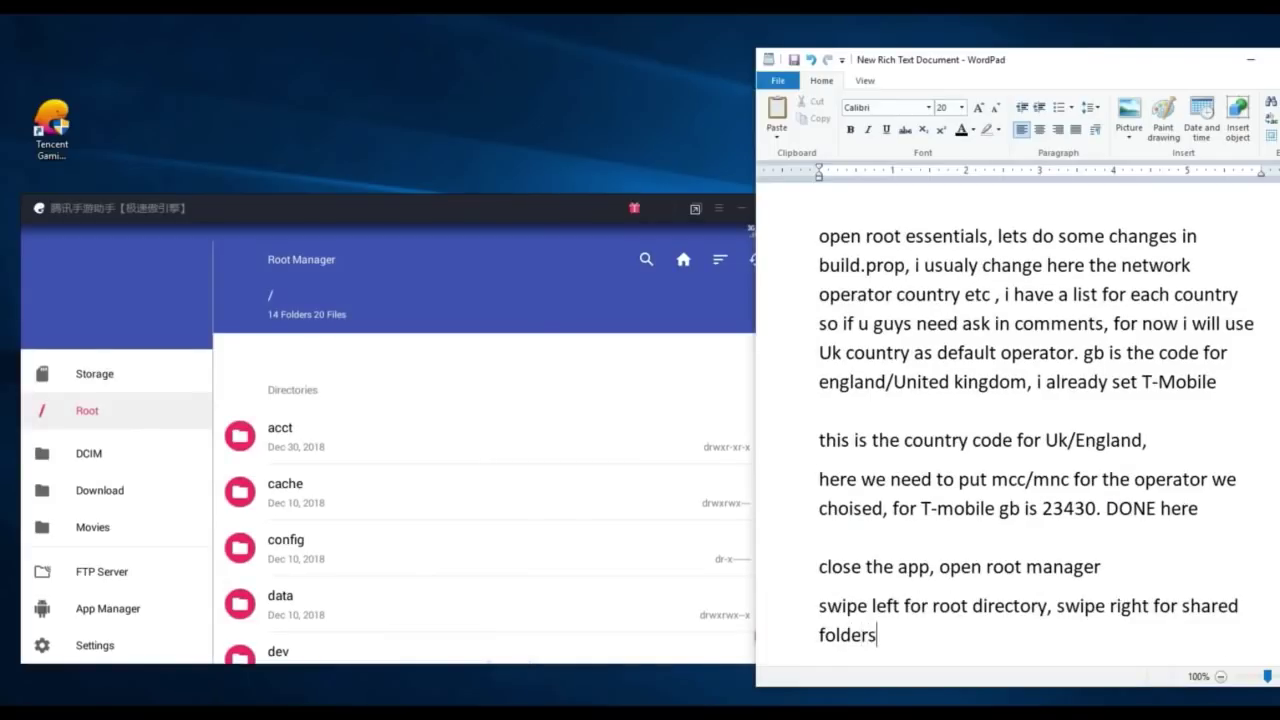
{"action": "key", "text": "alt+Tab"}
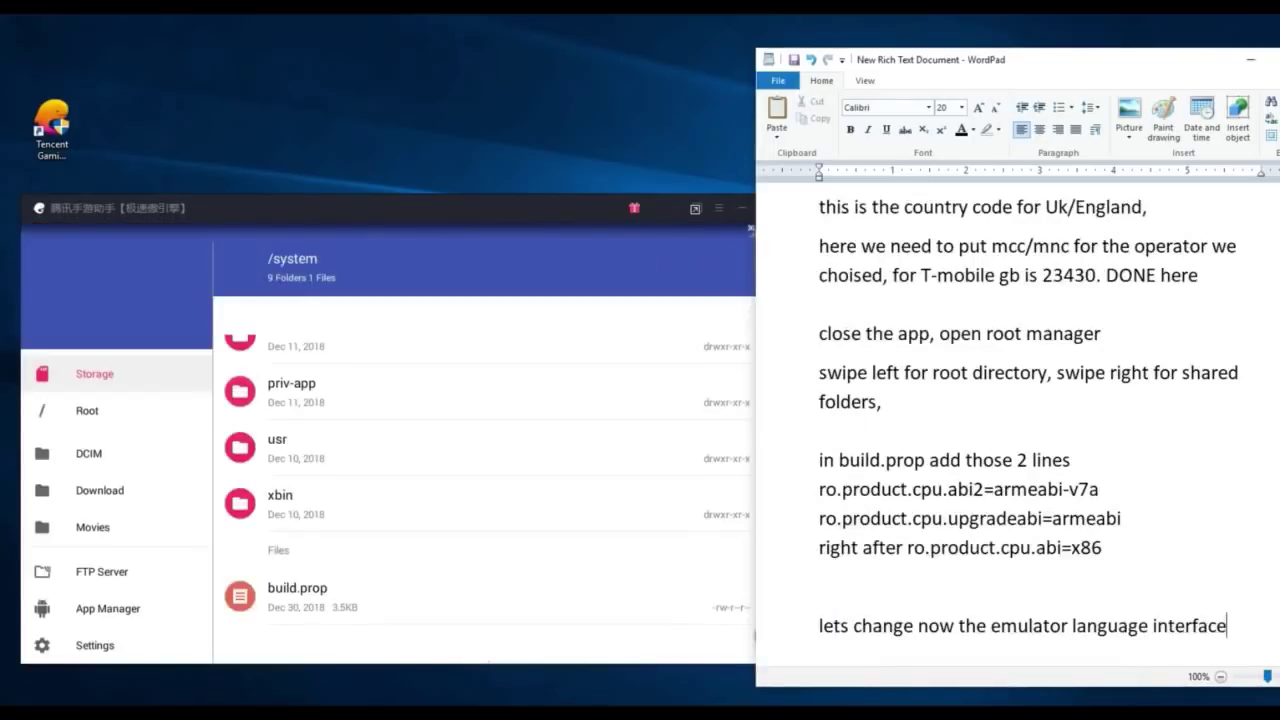
Leave Root Manager, set the emulator's interface language to English in its settings centre, and save the change
{"action": "key", "text": "alt+Tab"}
{"action": "left_click", "coordinate": [830, 547]}
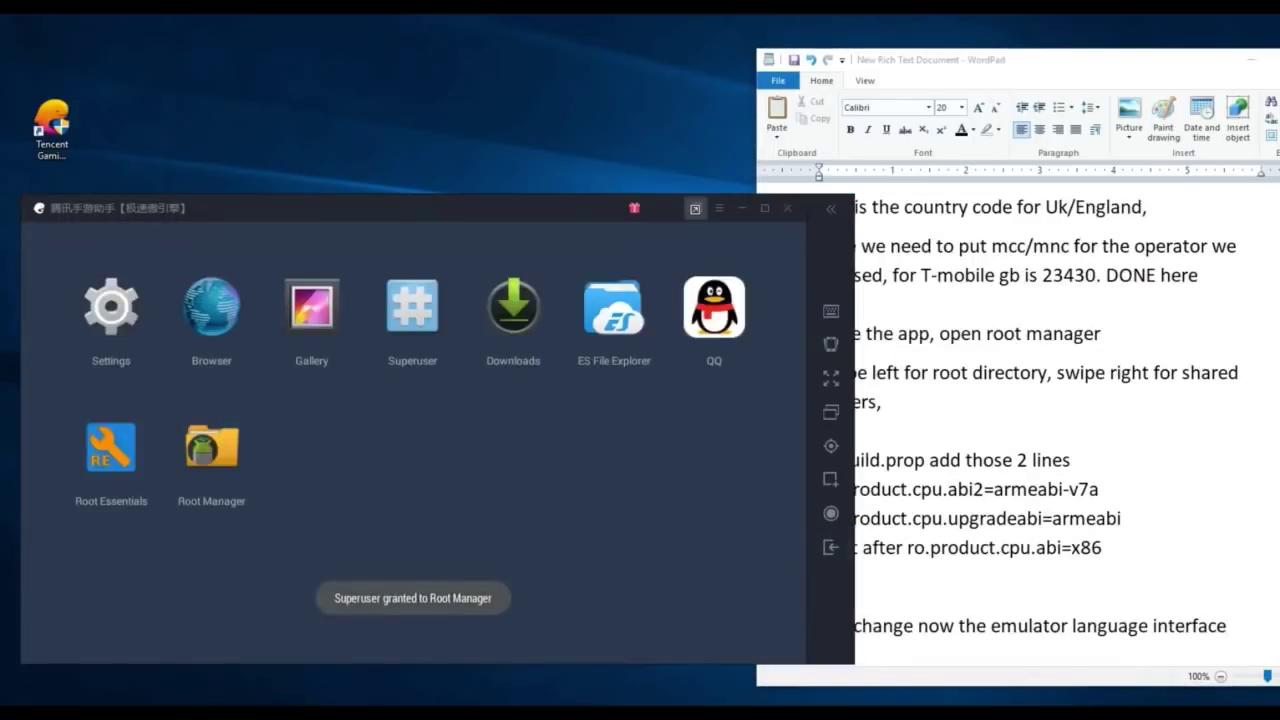
{"action": "left_click", "coordinate": [718, 208]}
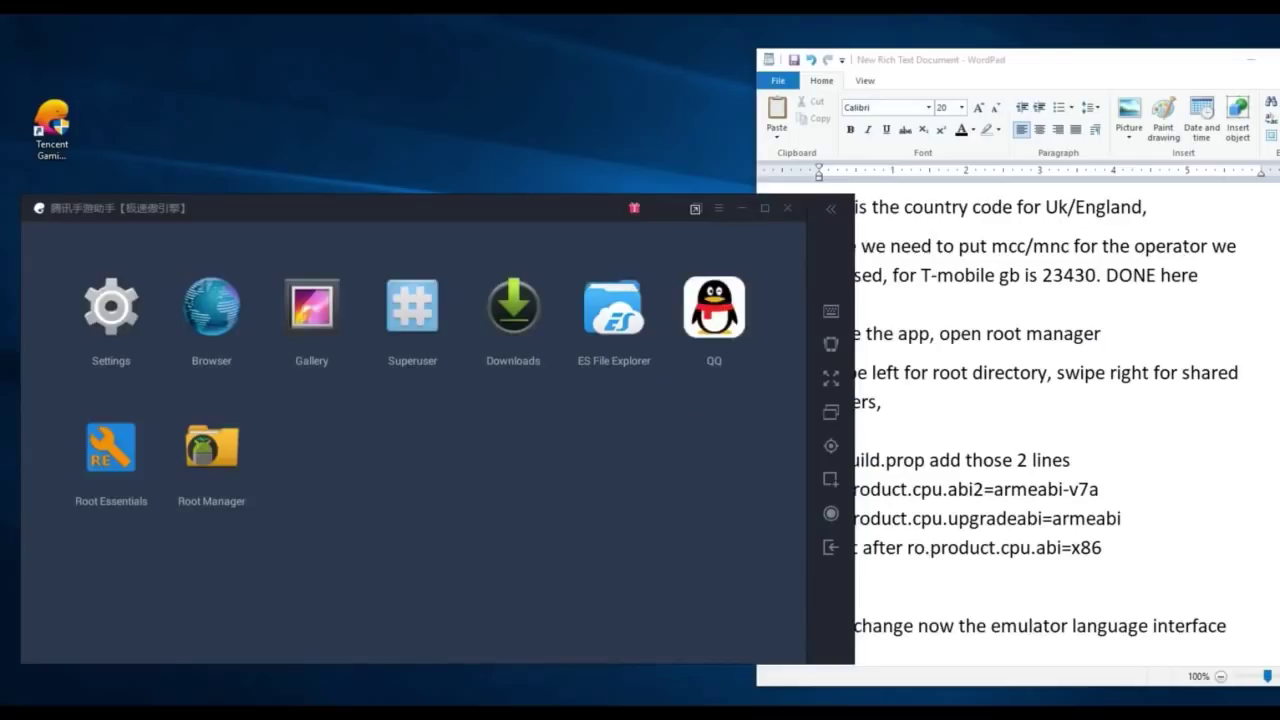
{"action": "left_click", "coordinate": [720, 368]}
{"action": "left_click", "coordinate": [553, 382]}
{"action": "left_click", "coordinate": [540, 426]}
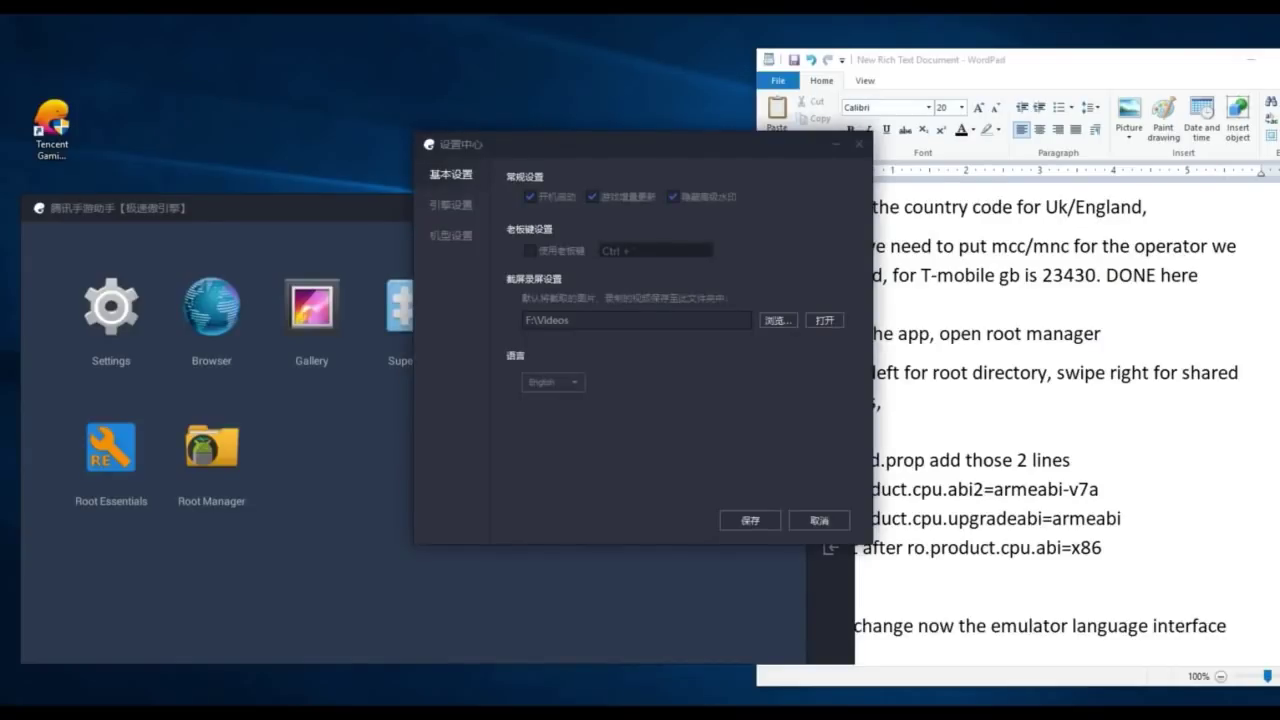
{"action": "left_click", "coordinate": [750, 520]}
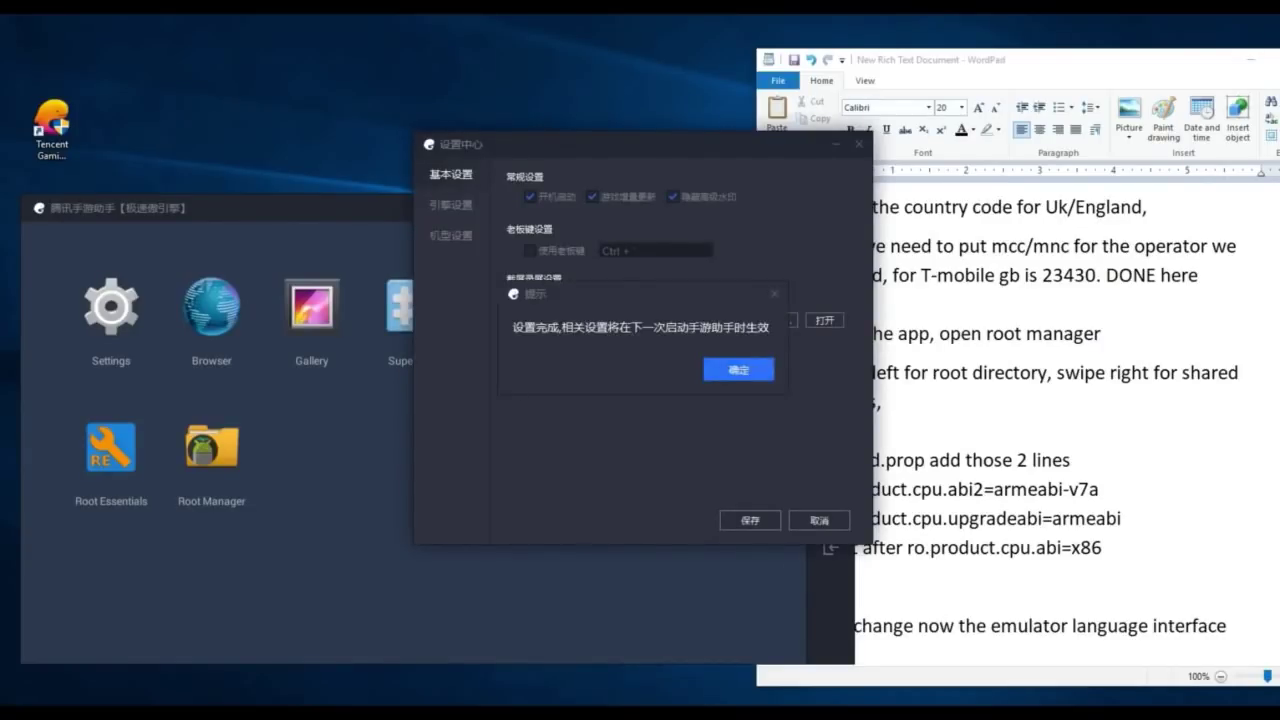
{"action": "left_click", "coordinate": [739, 369]}
Append "restart" to the WordPad note's line about the emulator language interface, and return to the emulator
{"action": "key", "text": "alt+Tab"}
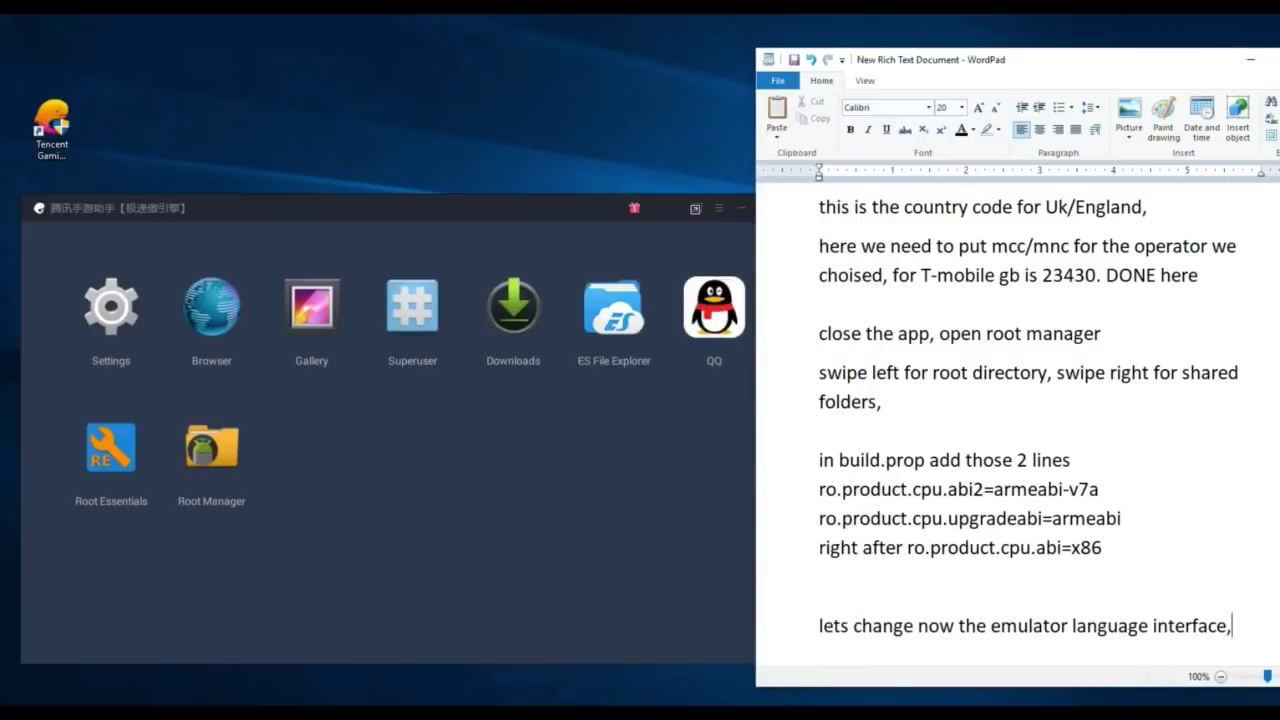
{"action": "type", "text": ", restart"}
{"action": "key", "text": "alt+Tab"}
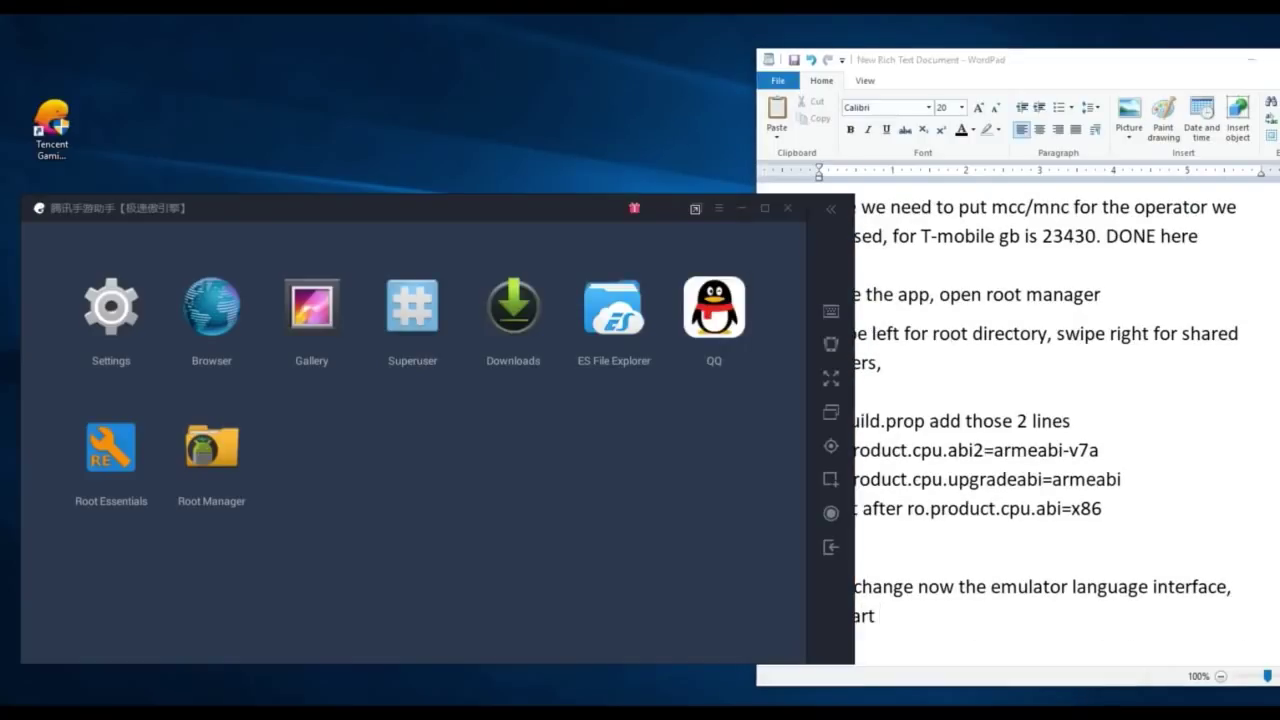
Close the emulator, confirm the exit, and select its Tencent Gaming Buddy shortcut on the desktop
{"action": "left_click", "coordinate": [788, 208]}
{"action": "left_click", "coordinate": [456, 460]}
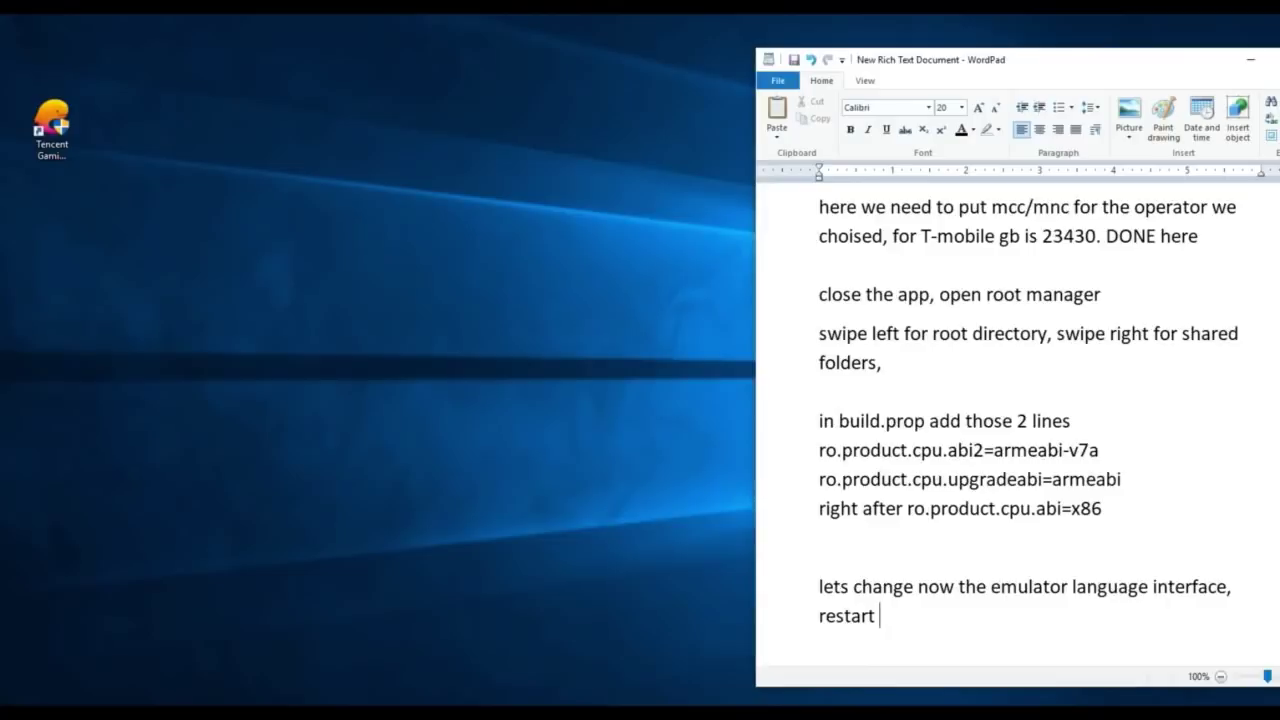
{"action": "left_click", "coordinate": [52, 120]}
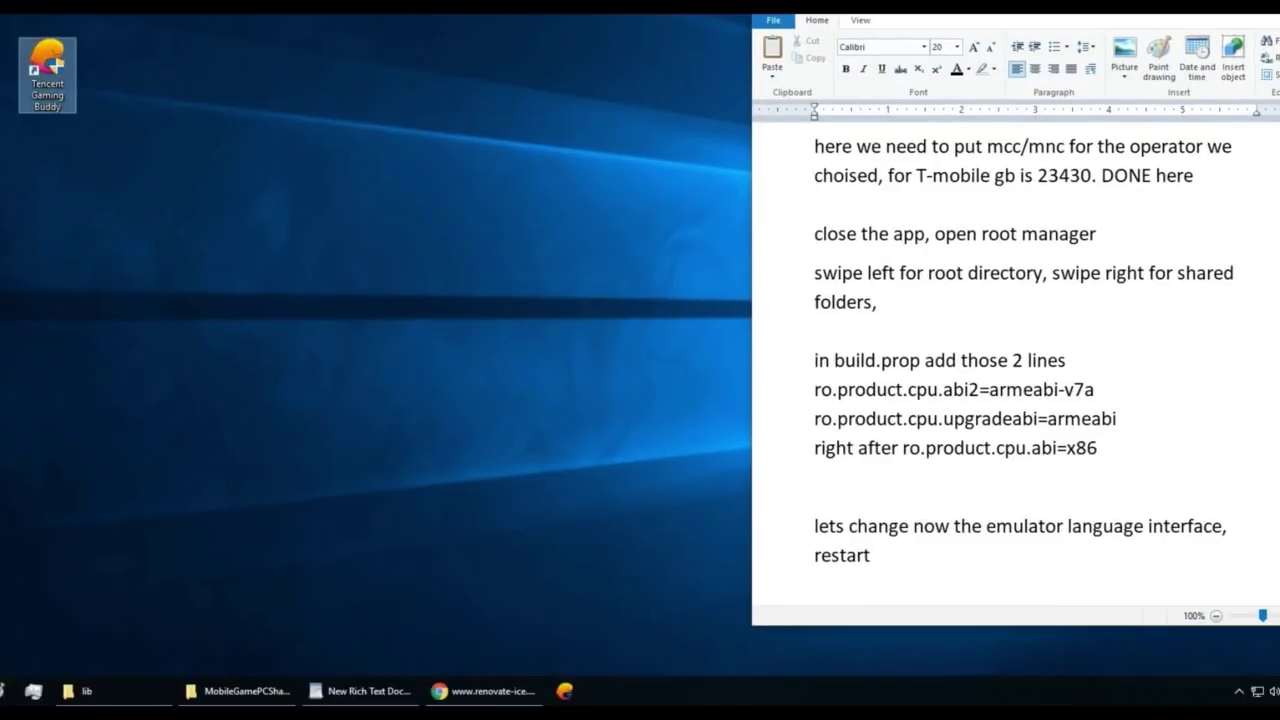
Continue the note with "now we dont have to go to destinaiton path of the emulator to start it, as we Pin in the taskbar earlier"
{"action": "key", "text": "alt+Tab"}
{"action": "type", "text": "now we don"}
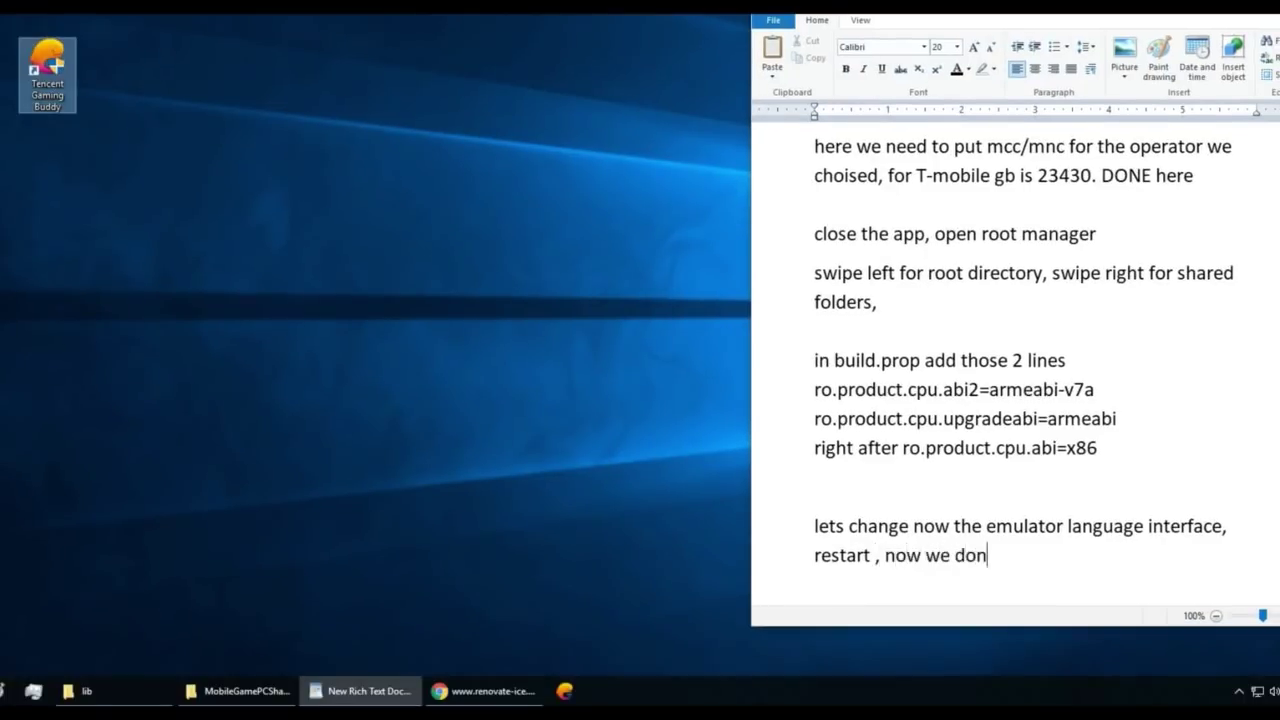
{"action": "type", "text": "t have to go to "}
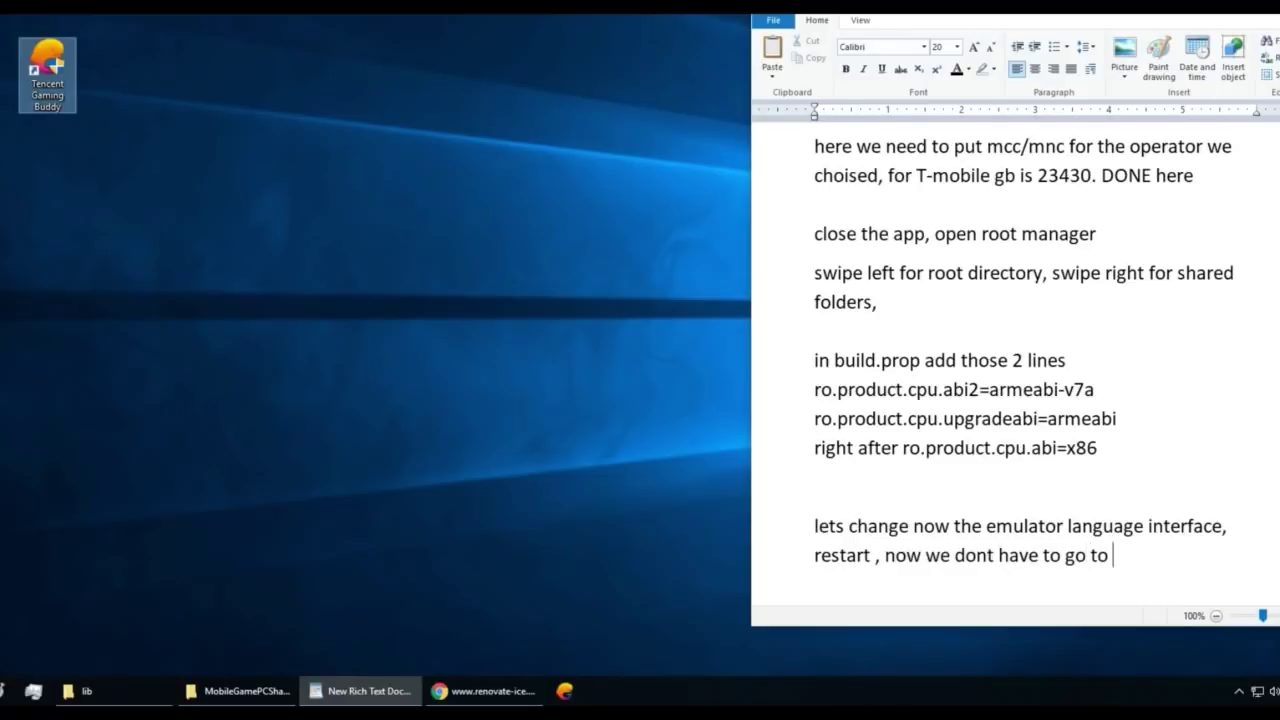
{"action": "type", "text": "destinaito"}
{"action": "key", "text": "BackSpace"}
{"action": "key", "text": "BackSpace"}
{"action": "type", "text": "inaiton"}
{"action": "type", "text": " path of the emulator"}
{"action": "type", "text": " to start it, as we"}
{"action": "type", "text": " Pin in the taskbar e"}
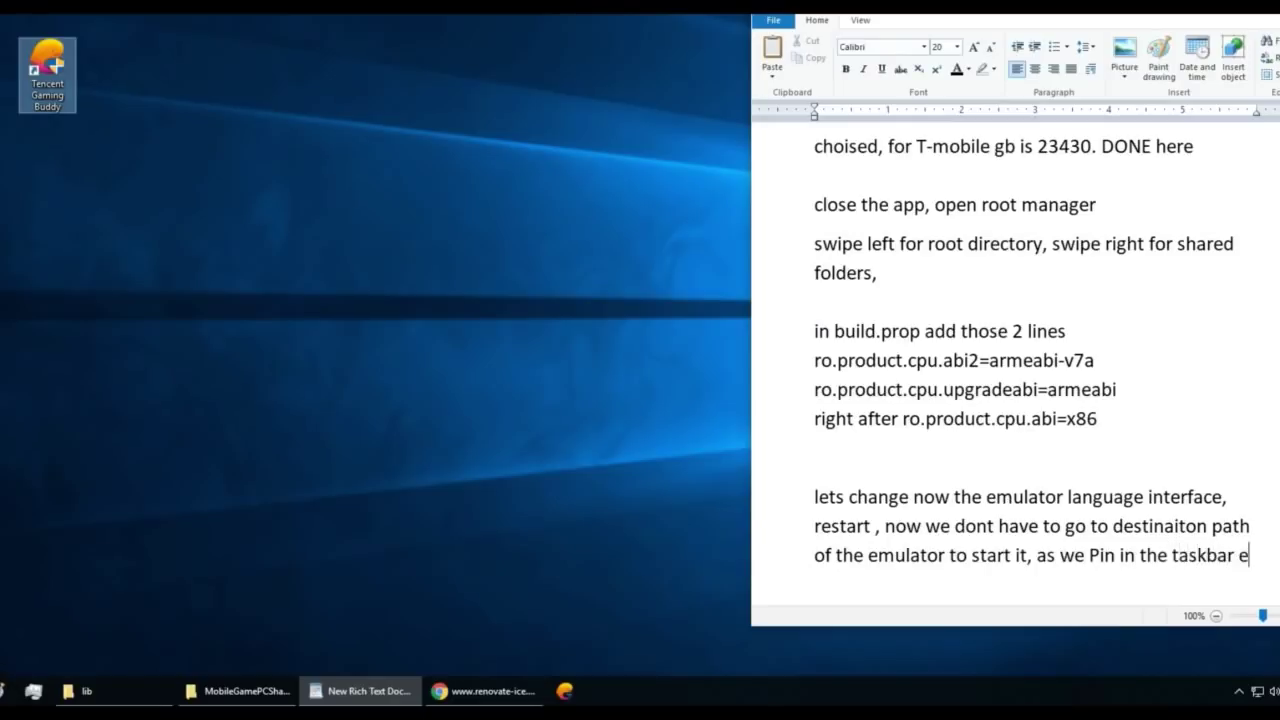
{"action": "type", "text": "arlier"}
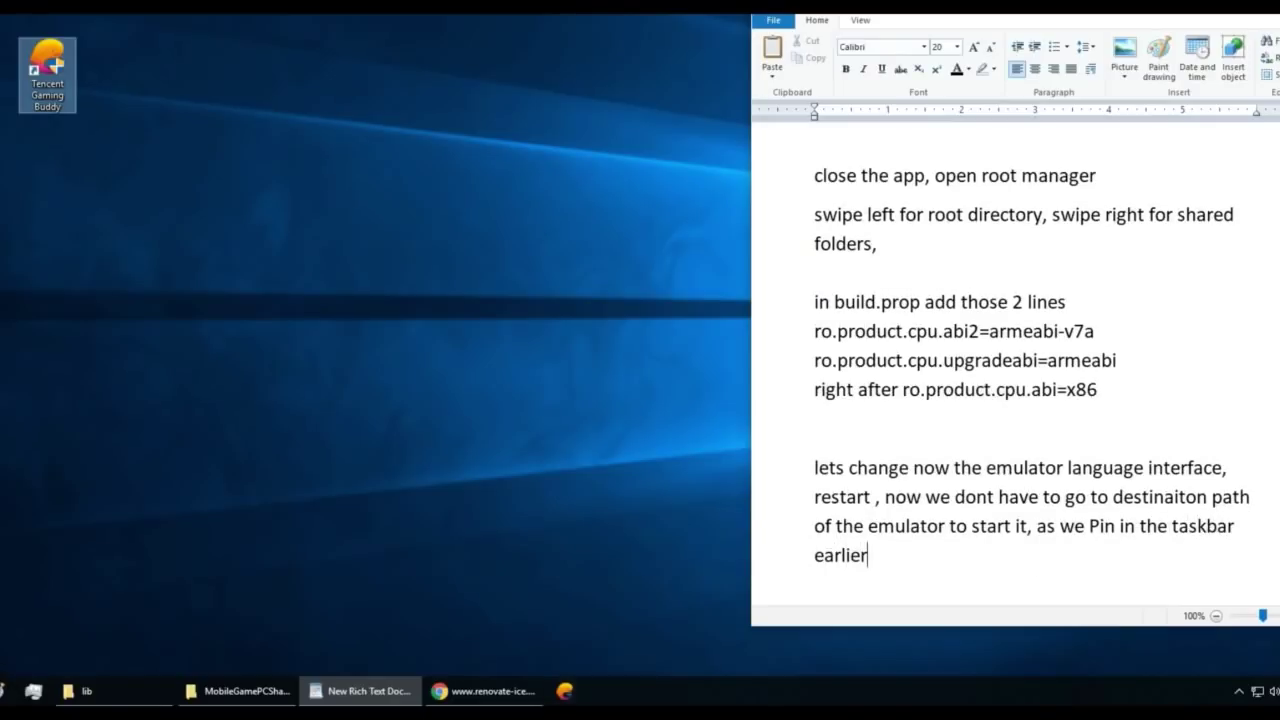
Relaunch the emulator from its pinned taskbar shortcut
{"action": "right_click", "coordinate": [565, 690]}
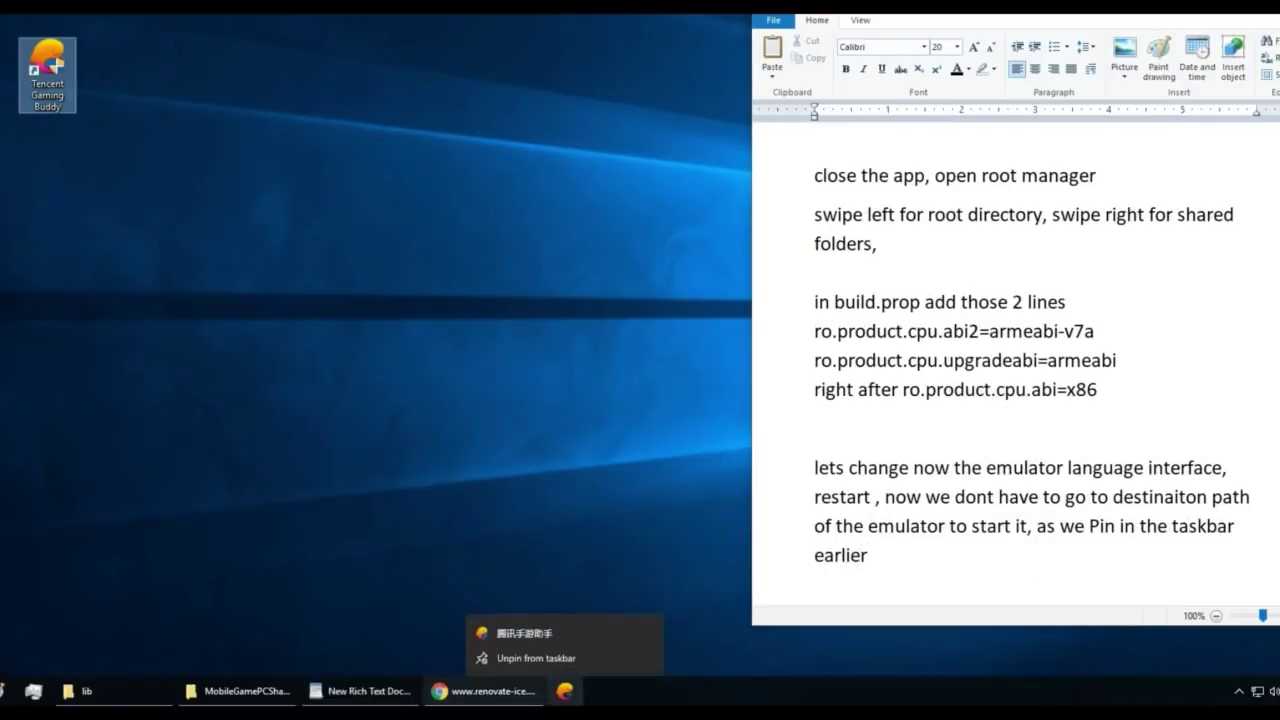
{"action": "left_click", "coordinate": [520, 626]}
{"action": "left_click", "coordinate": [565, 690]}
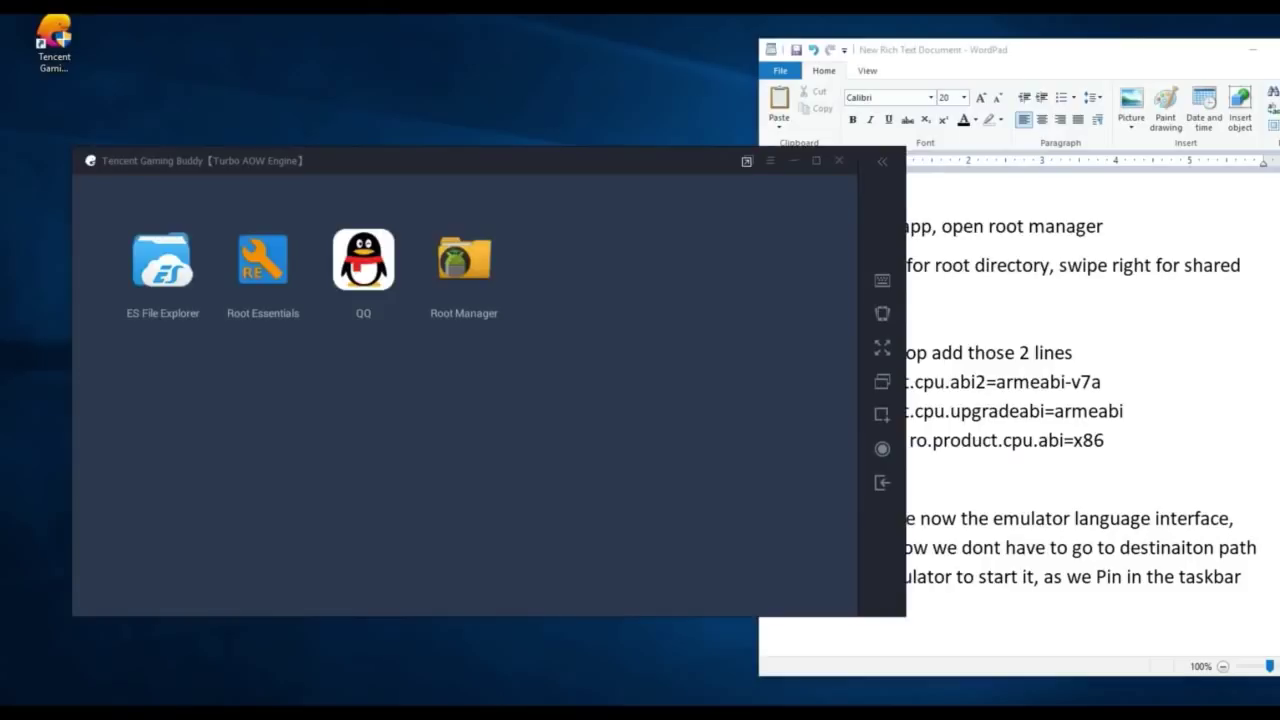
Replace the whole WordPad note with "Time to start installing google services"
{"action": "left_click", "coordinate": [874, 605]}
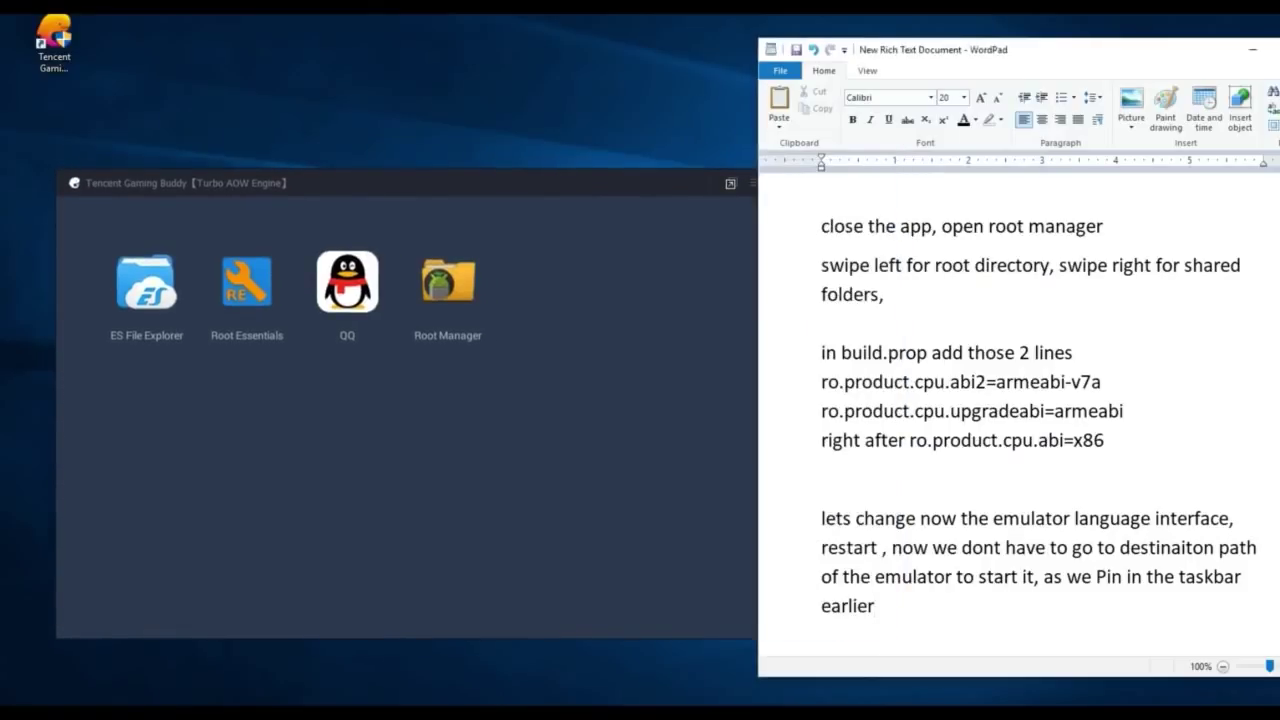
{"action": "key", "text": "ctrl+a"}
{"action": "key", "text": "Delete"}
{"action": "type", "text": "Time to start installing google services"}
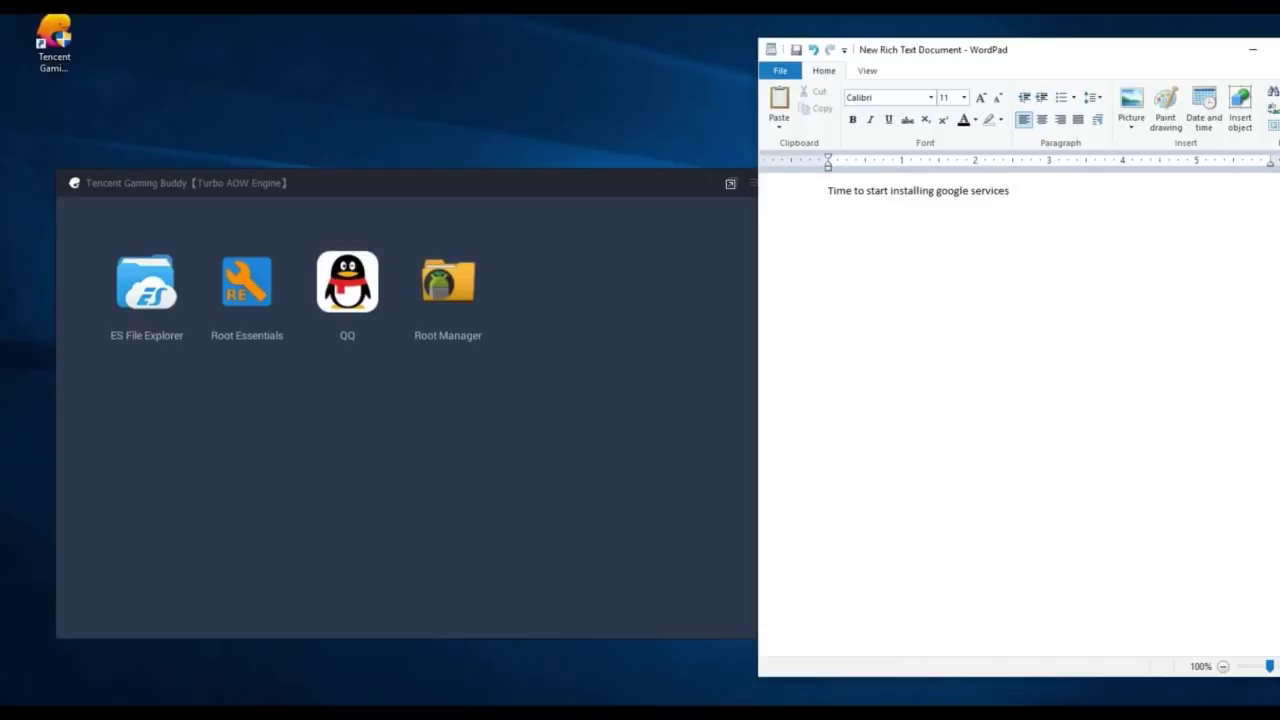
Set the whole note's font size to 20
{"action": "key", "text": "ctrl+a"}
{"action": "left_click", "coordinate": [964, 97]}
{"action": "left_click", "coordinate": [945, 218]}
Append ", i reccoment u guys jsut follow me and do the same steps." to the note, and briefly show Root Manager's root directory
{"action": "left_click", "coordinate": [1147, 197]}
{"action": "type", "text": ", i reccoment u guys jsu"}
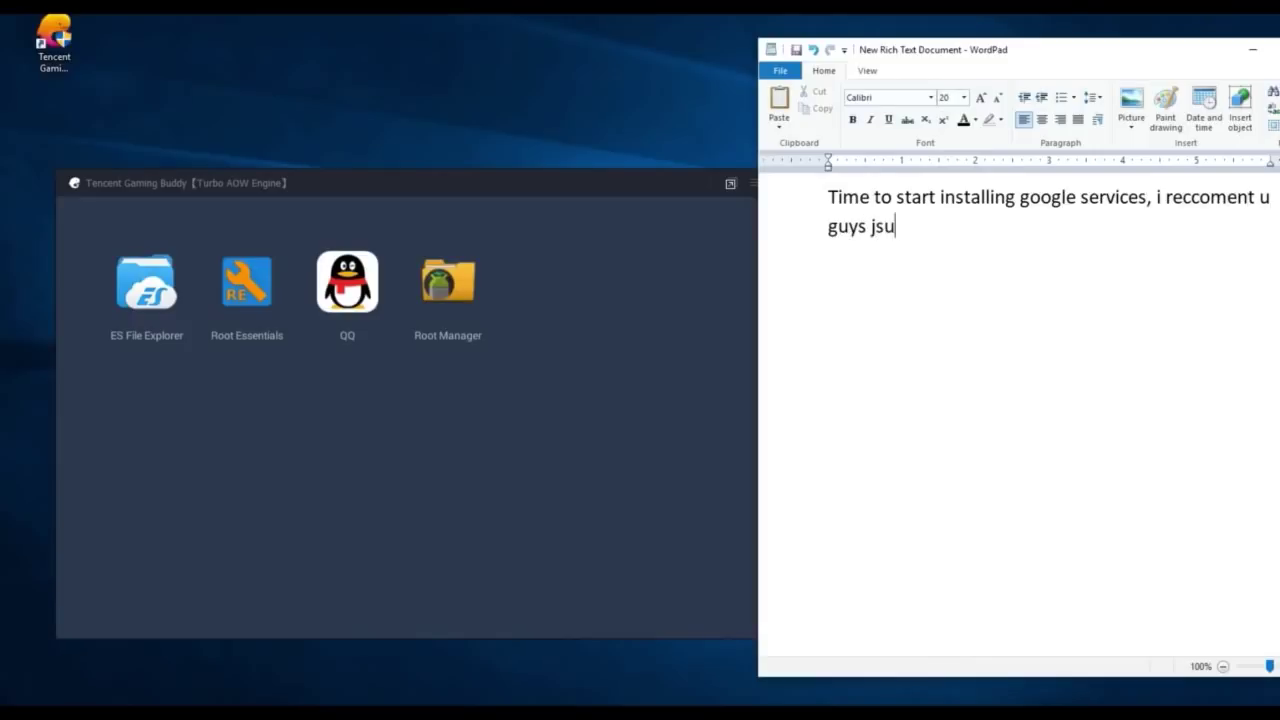
{"action": "type", "text": "t follow me a"}
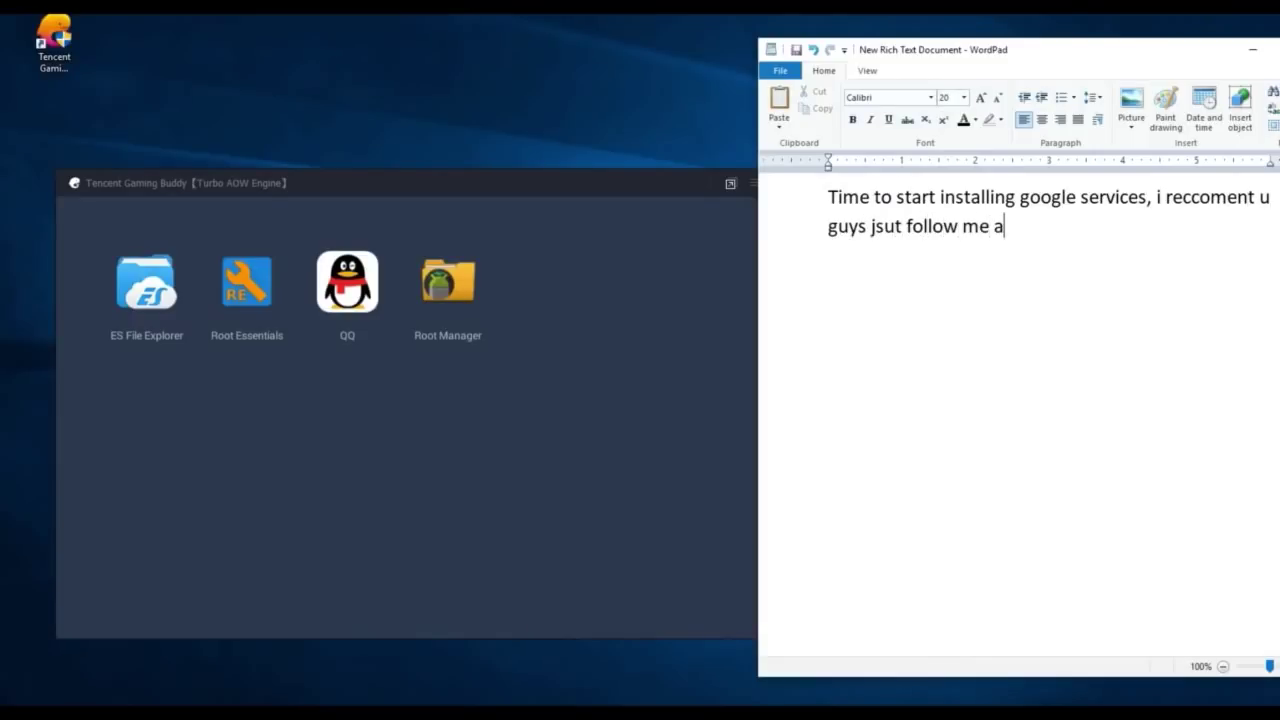
{"action": "type", "text": "nd do the same steps."}
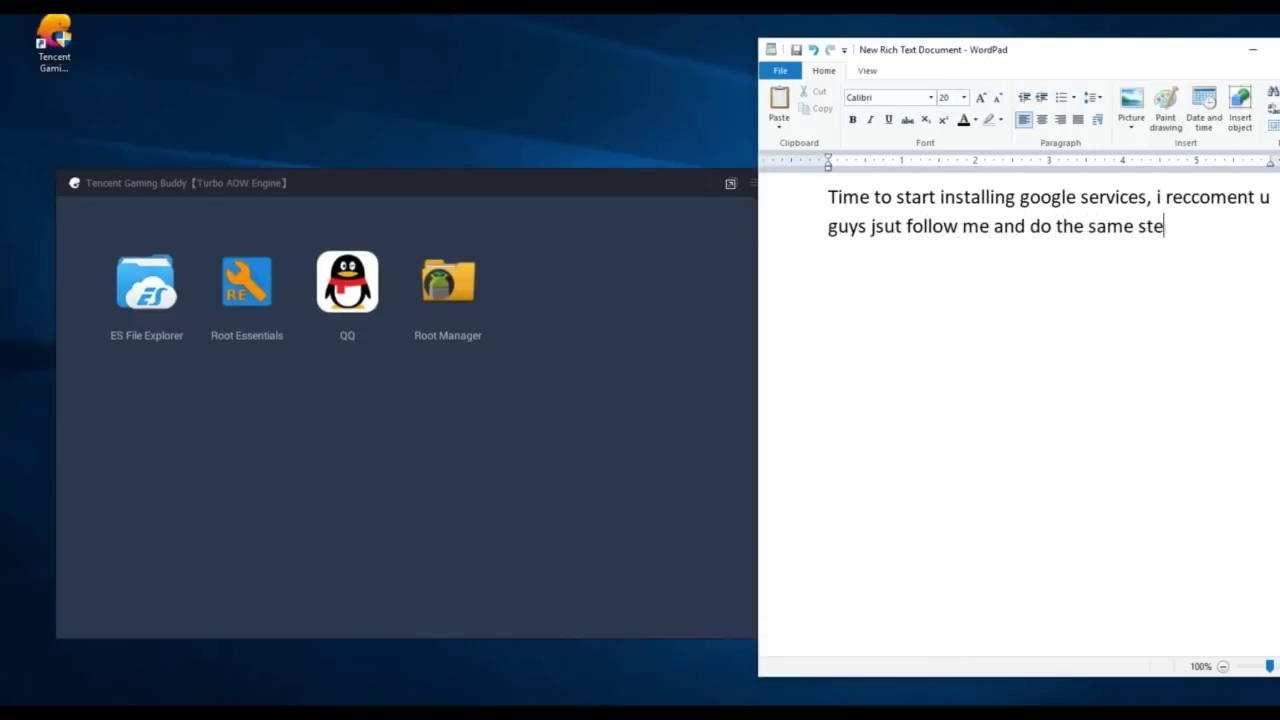
{"action": "key", "text": "alt+Tab"}
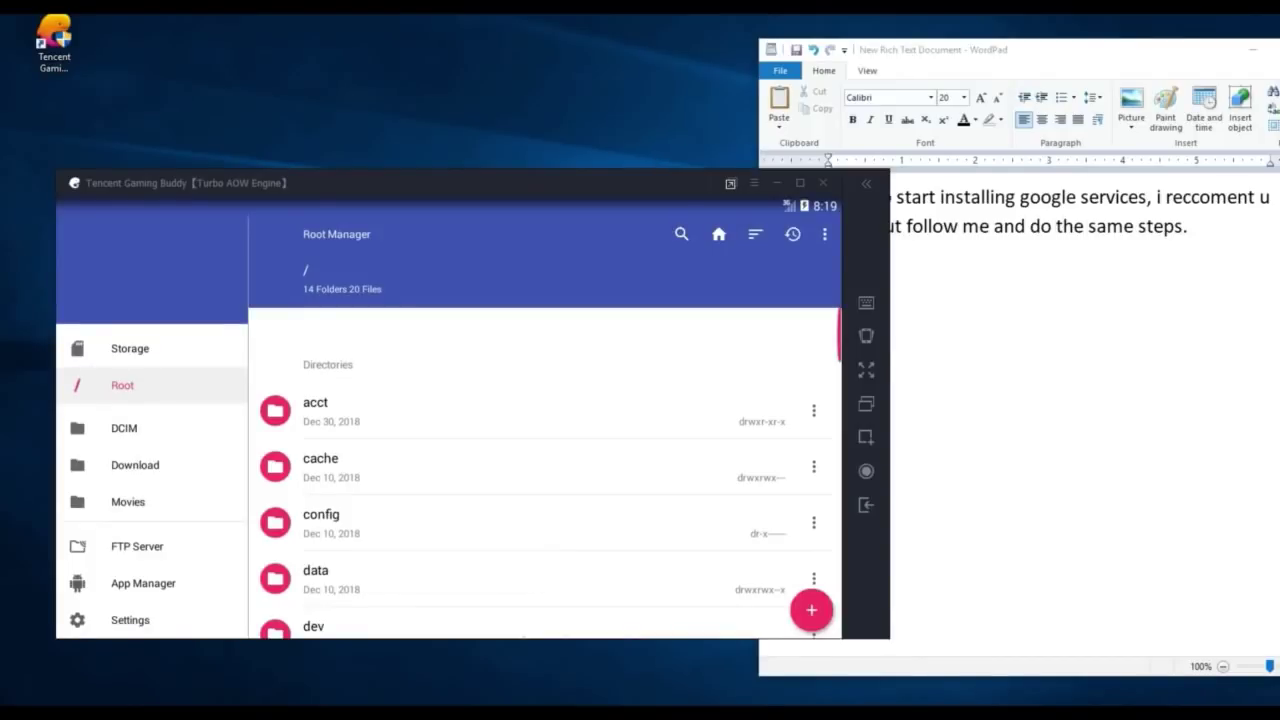
{"action": "key", "text": "alt+Tab"}
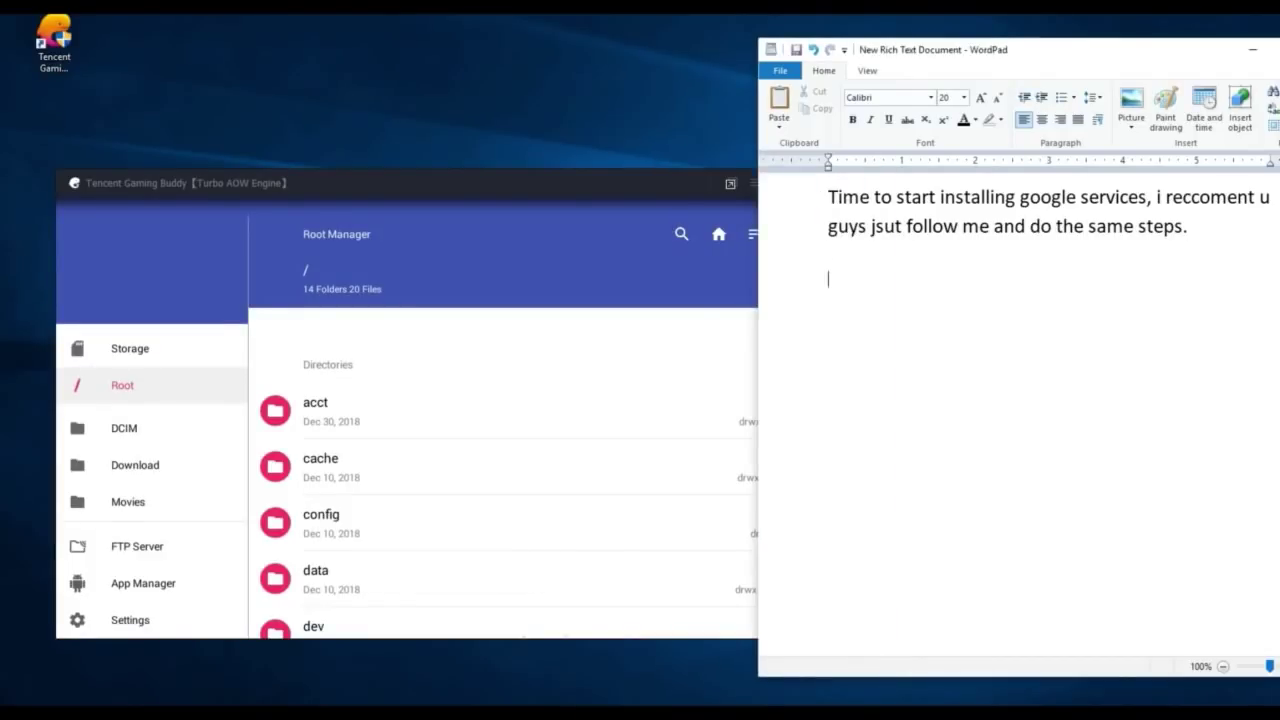
Append the line "if u ahvent set root eprmission do so" to the WordPad note after a blank line
{"action": "key", "text": "Return"}
{"action": "key", "text": "Return"}
{"action": "type", "text": "if u ahvent set r"}
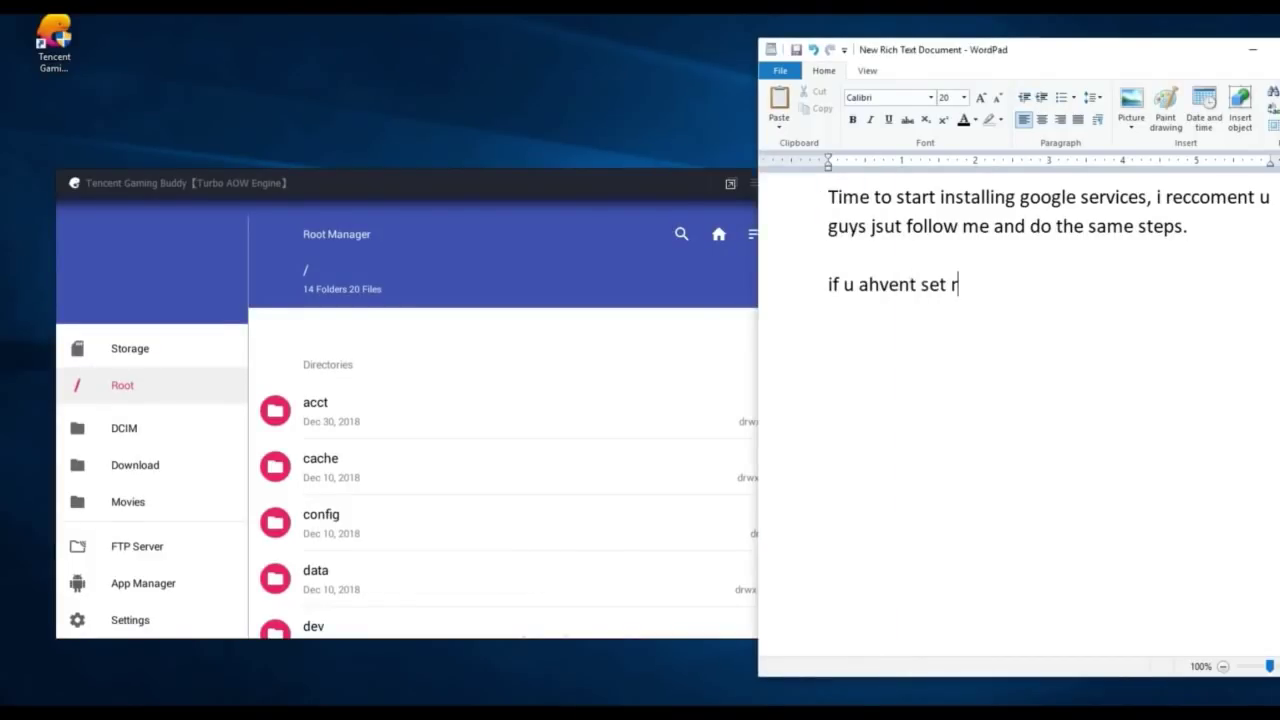
{"action": "type", "text": "oot eprmission do so"}
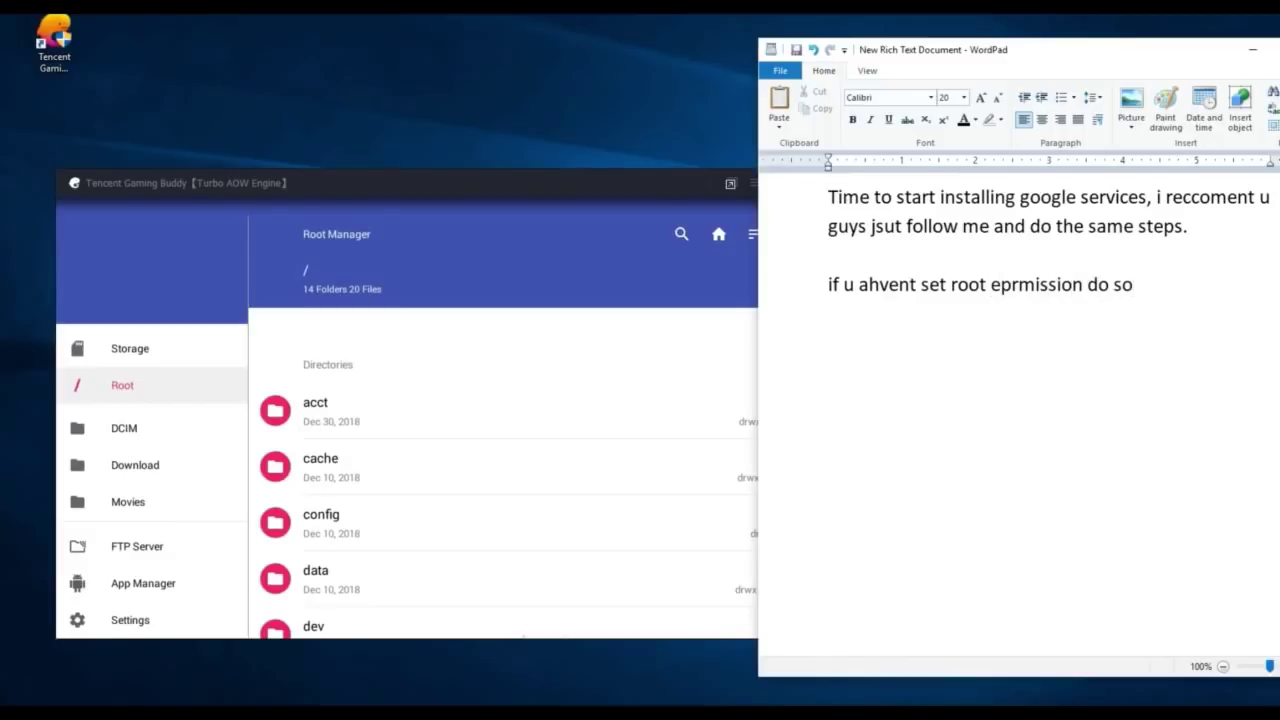
Switch to Root Manager and check the Root Explorer option in its settings
{"action": "key", "text": "alt+Tab"}
{"action": "left_click", "coordinate": [130, 620]}
{"action": "scroll", "coordinate": [450, 450], "scroll_direction": "down", "scroll_amount": 5}
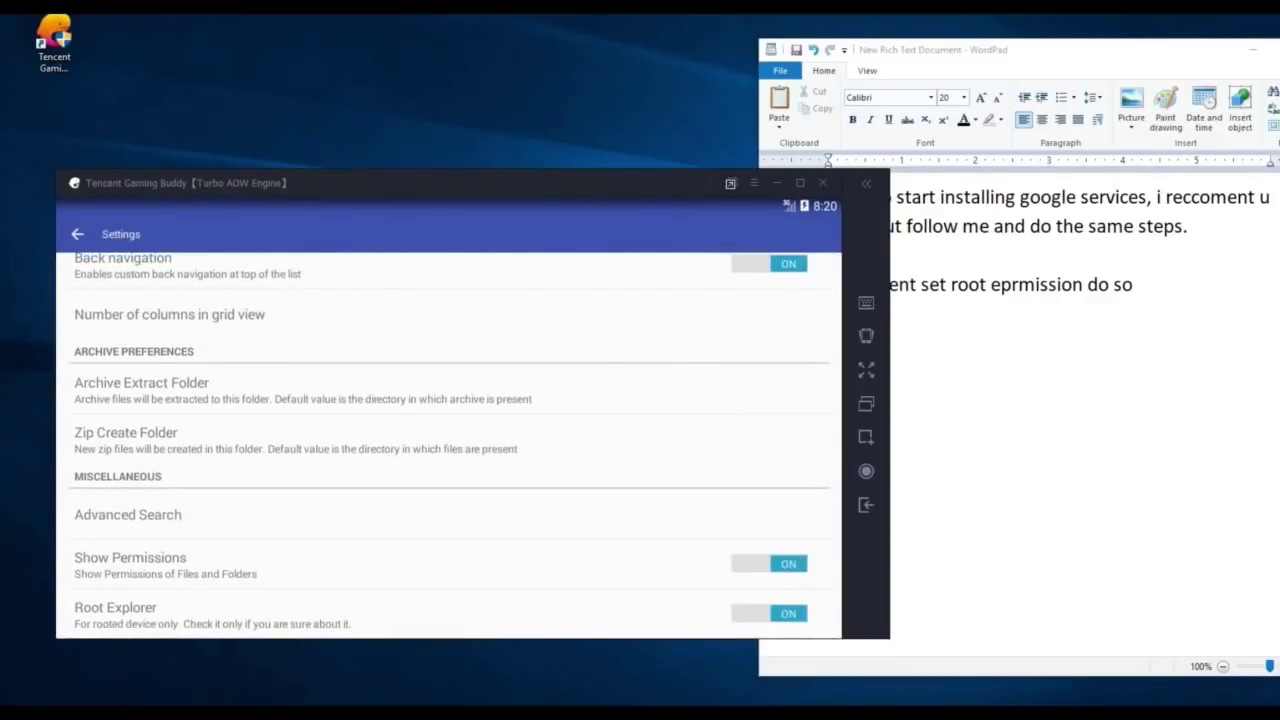
{"action": "scroll", "coordinate": [450, 440], "scroll_direction": "up", "scroll_amount": 3}
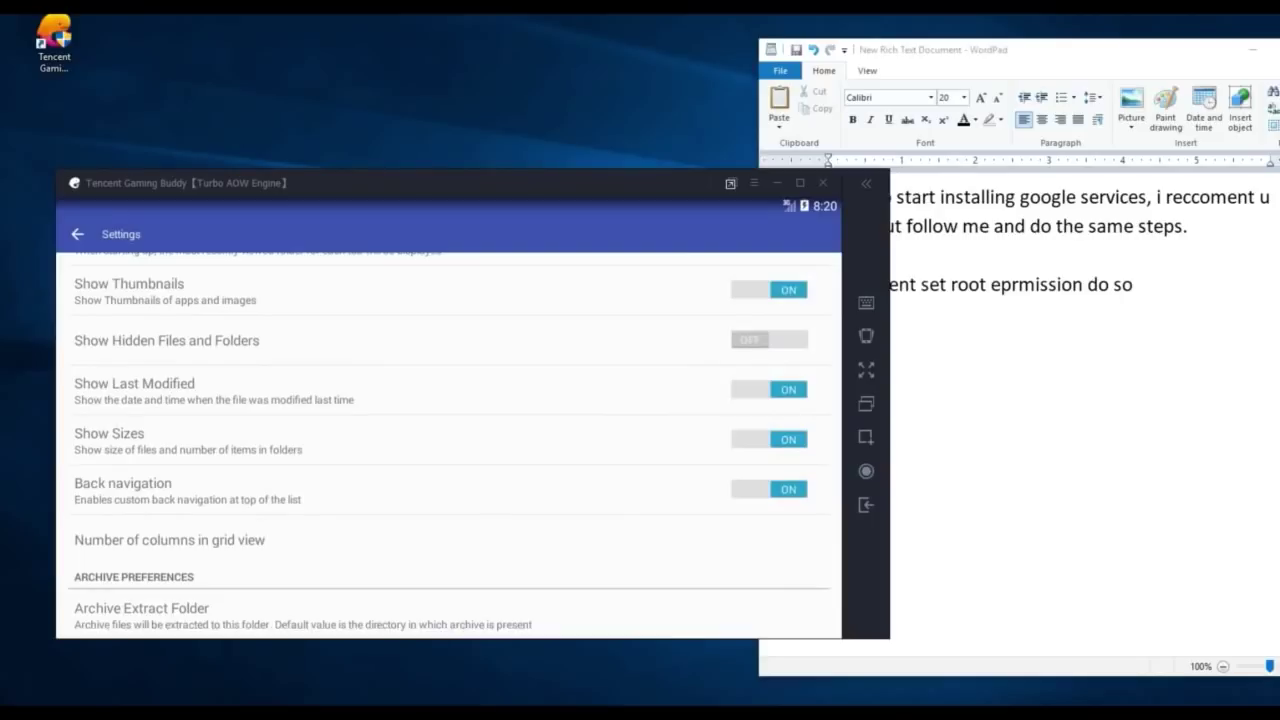
{"action": "key", "text": "Escape"}
Switch to WordPad and add the lines "swipe right - shared folder" and "swipe left - root directory" to the note
{"action": "key", "text": "alt+Tab"}
{"action": "key", "text": "Return"}
{"action": "type", "text": "swipe right - shared folder"}
{"action": "key", "text": "Return"}
{"action": "type", "text": "swipe left - rootdirectory"}
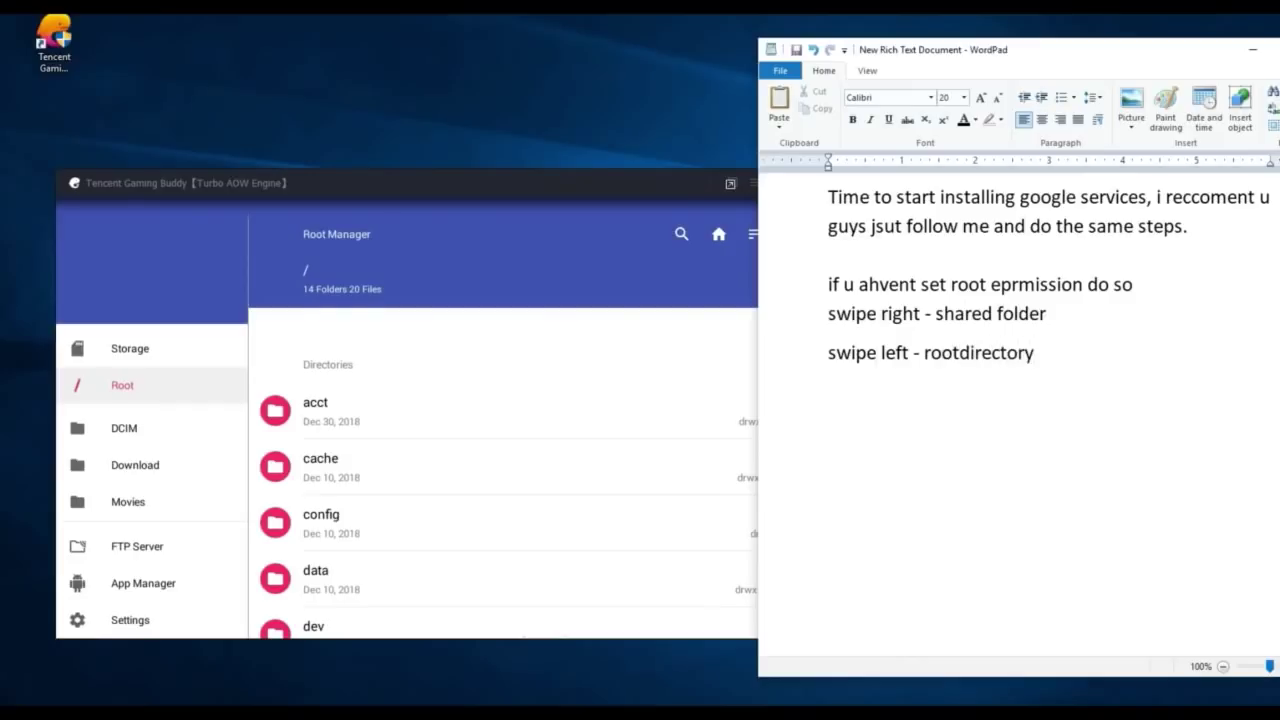
{"action": "left_click", "coordinate": [959, 352]}
{"action": "left_click", "coordinate": [1038, 352]}
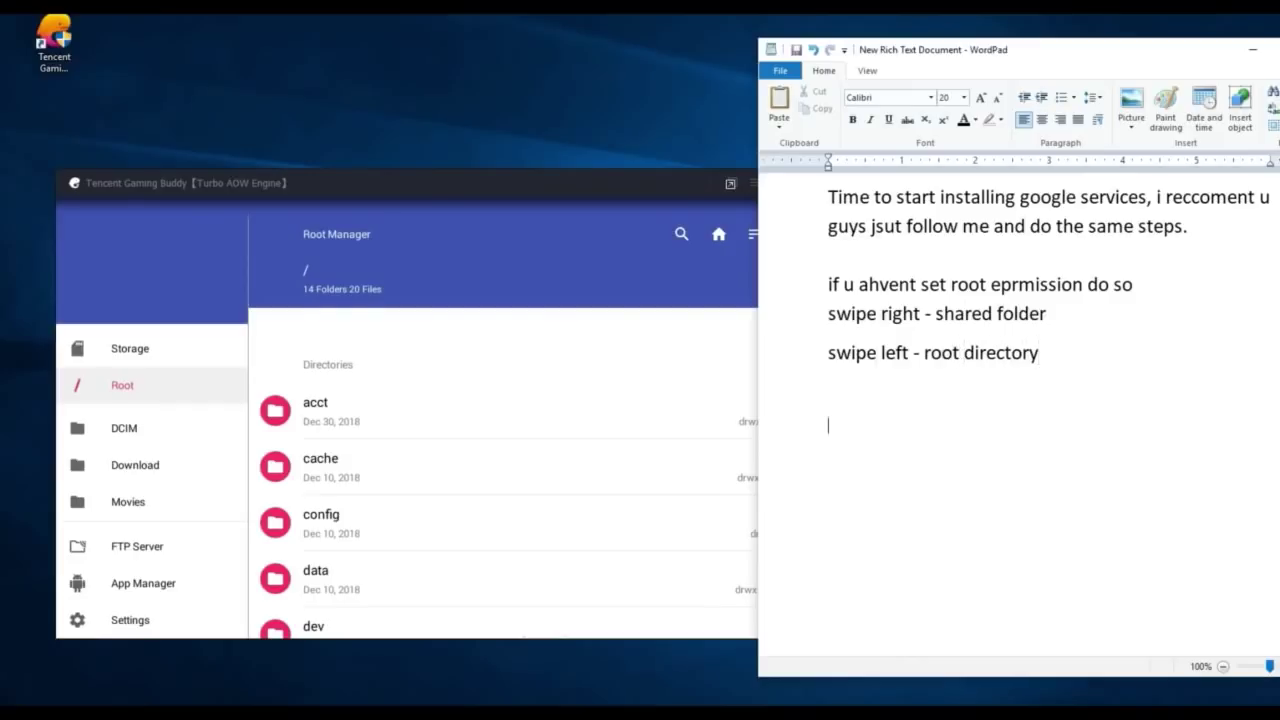
Correct the misspelled word "ahvent" to "havent" in the root permission line
{"action": "left_click", "coordinate": [858, 284]}
{"action": "key", "text": "Delete"}
{"action": "left_click", "coordinate": [869, 284]}
{"action": "type", "text": "a"}
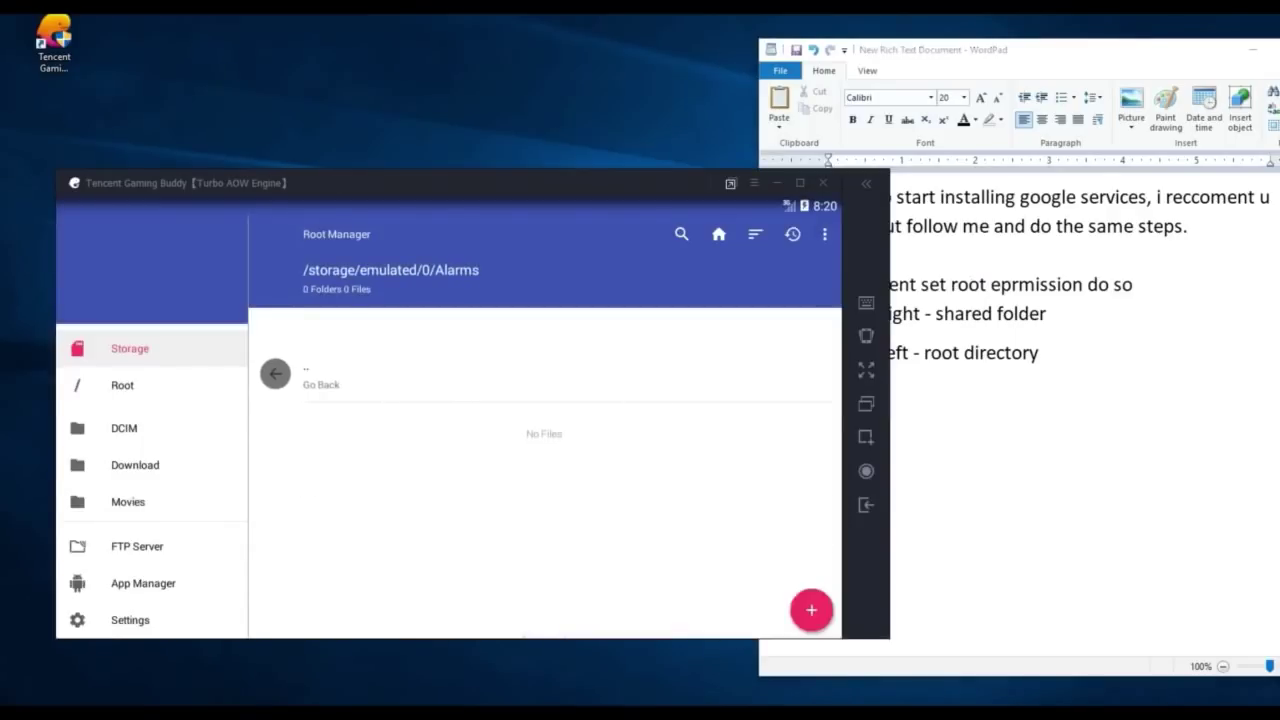
Switch to Root Manager and open the /system folder from the root directory
{"action": "key", "text": "Escape"}
{"action": "key", "text": "Escape"}
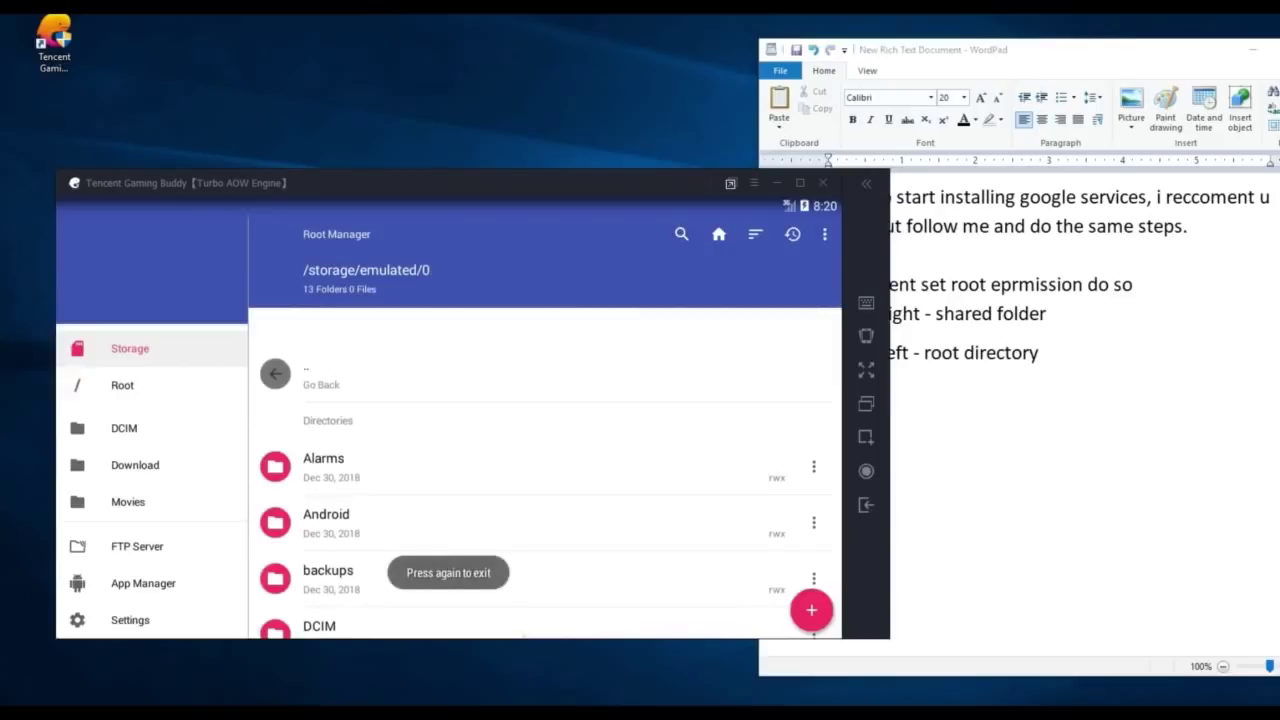
{"action": "scroll", "coordinate": [545, 470], "scroll_direction": "down", "scroll_amount": 3}
{"action": "key", "text": "Escape"}
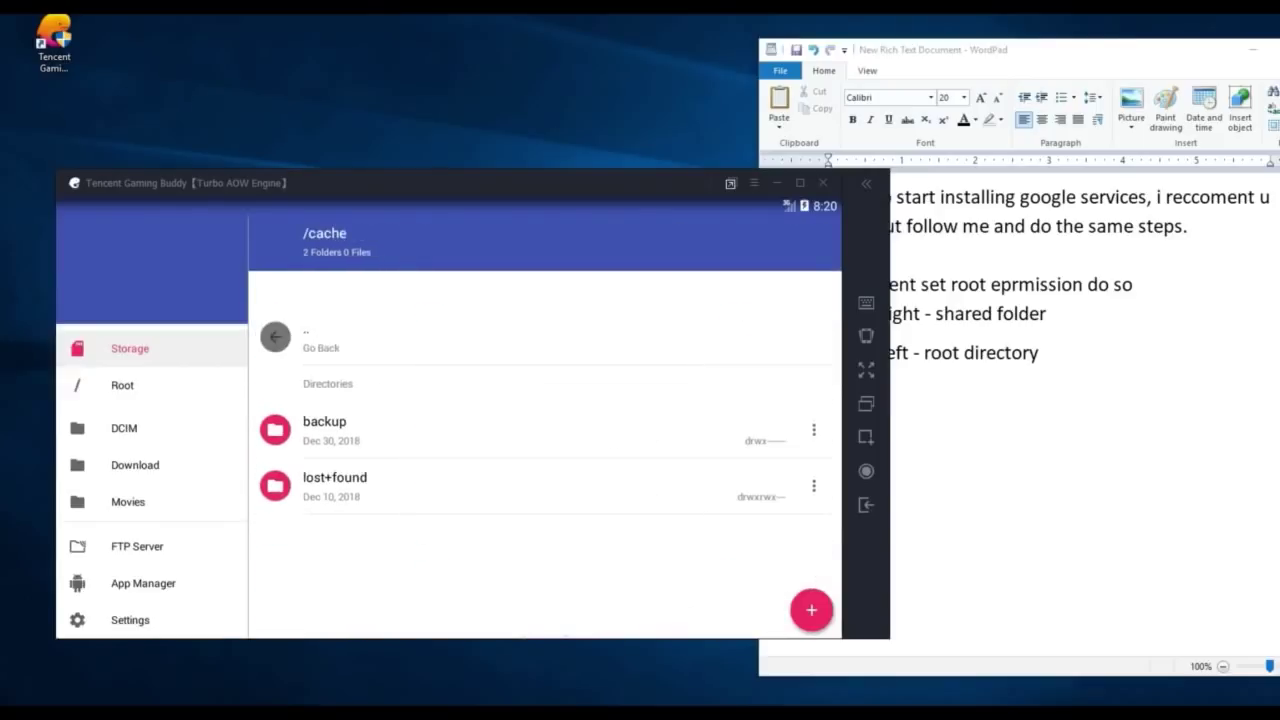
{"action": "left_click", "coordinate": [122, 385]}
{"action": "scroll", "coordinate": [545, 470], "scroll_direction": "down", "scroll_amount": 3}
{"action": "scroll", "coordinate": [545, 470], "scroll_direction": "down", "scroll_amount": 3}
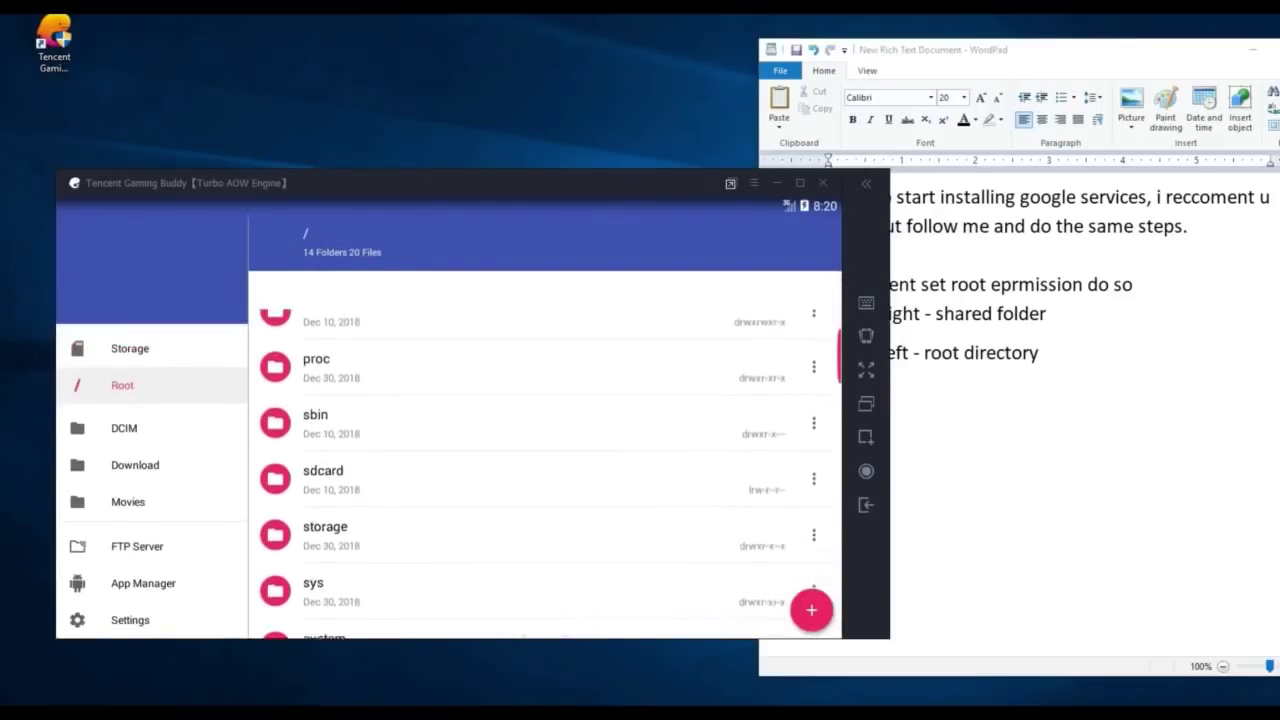
{"action": "left_click", "coordinate": [330, 578]}
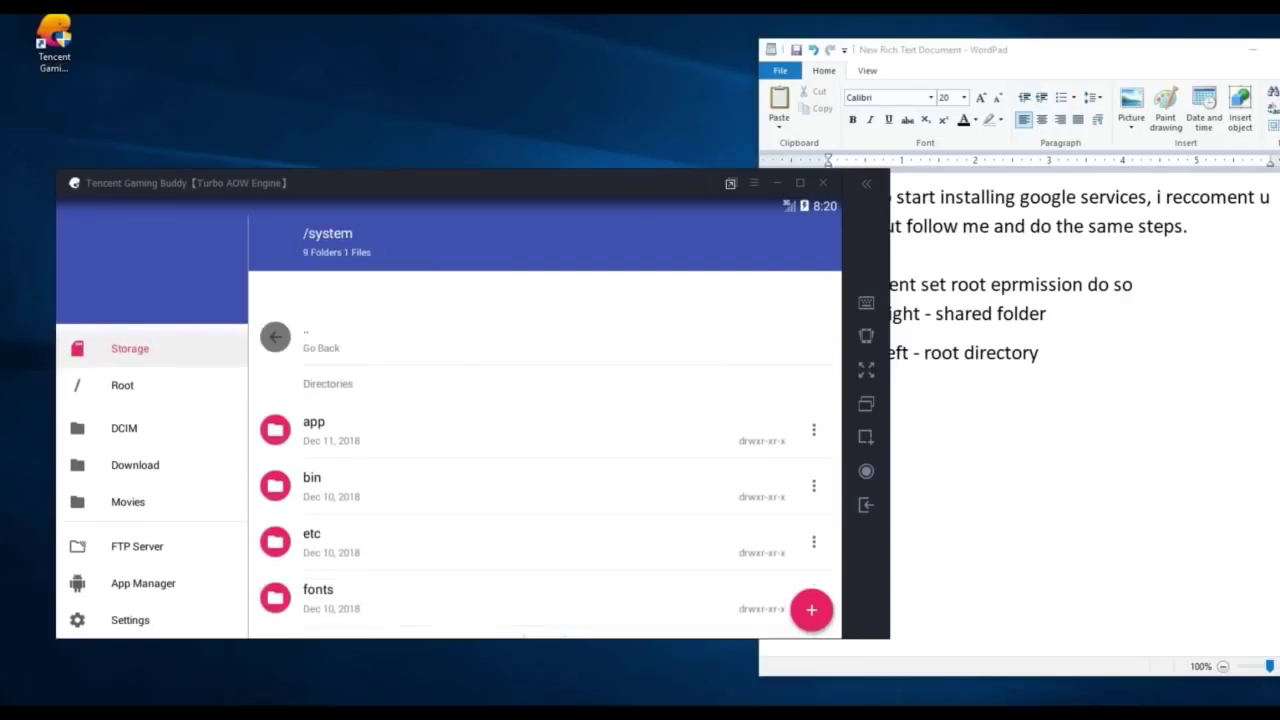
Open /data/share1/Tencent gapps in Root Manager's other pane, and briefly show the matching Tencent gapps folder in MobileGamePCShared on the PC
{"action": "key", "text": "Escape"}
{"action": "left_click", "coordinate": [122, 385]}
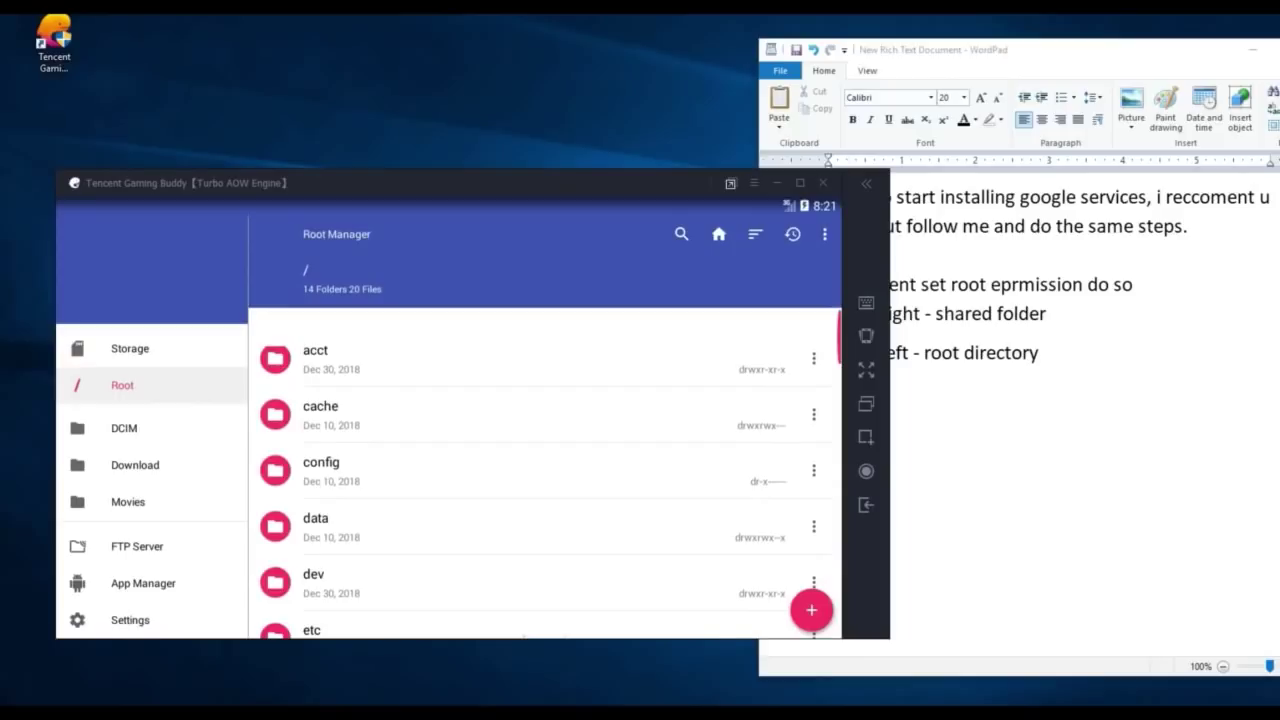
{"action": "key", "text": "Escape"}
{"action": "scroll", "coordinate": [545, 450], "scroll_direction": "down", "scroll_amount": 5}
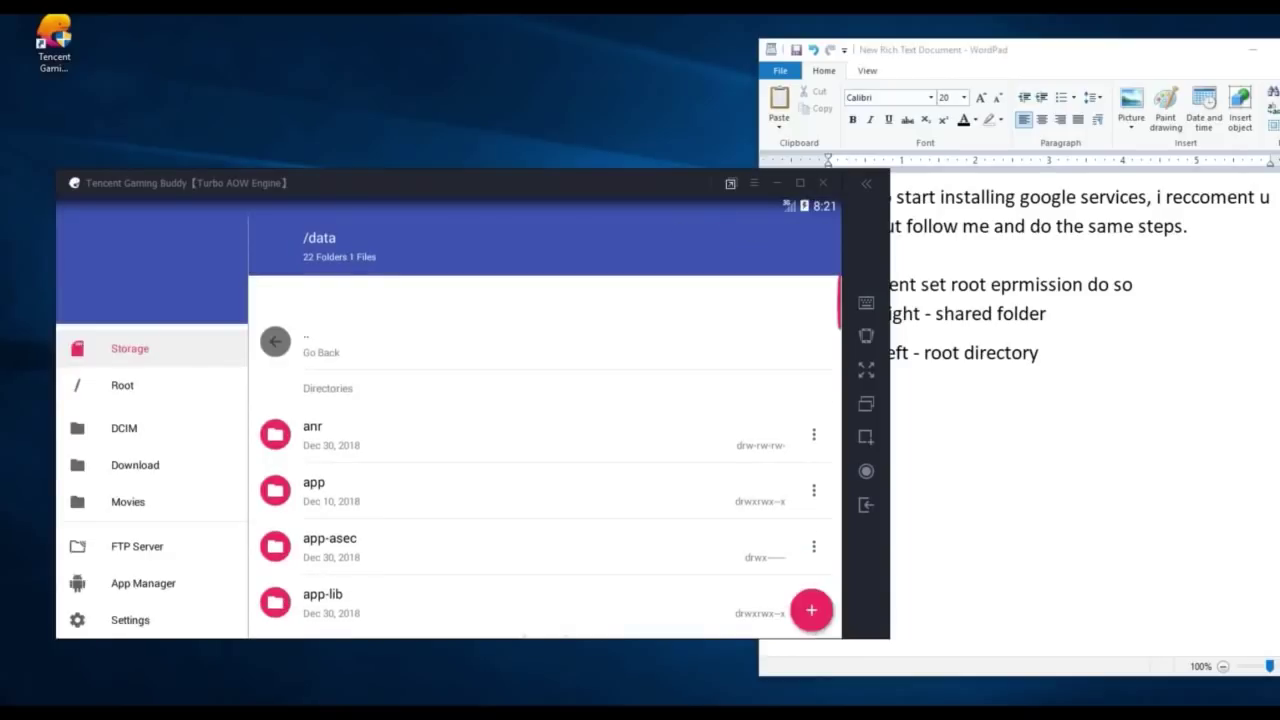
{"action": "scroll", "coordinate": [545, 470], "scroll_direction": "down", "scroll_amount": 6}
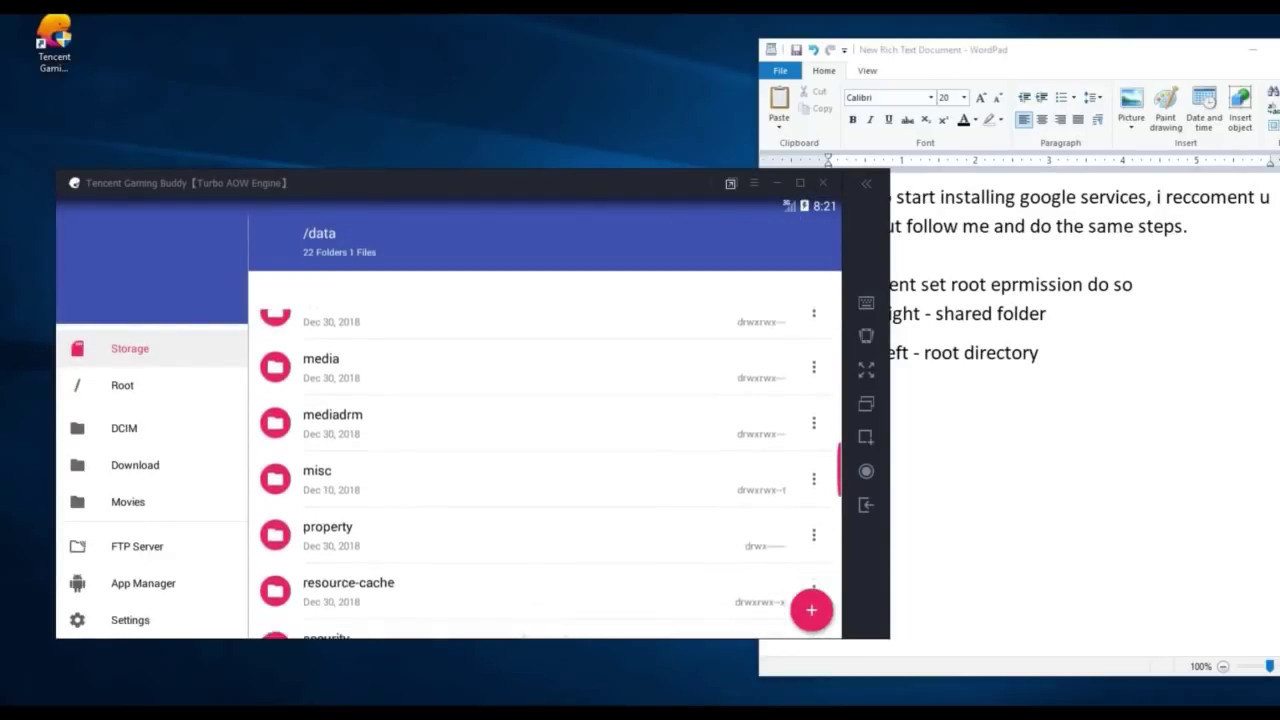
{"action": "left_click", "coordinate": [322, 490]}
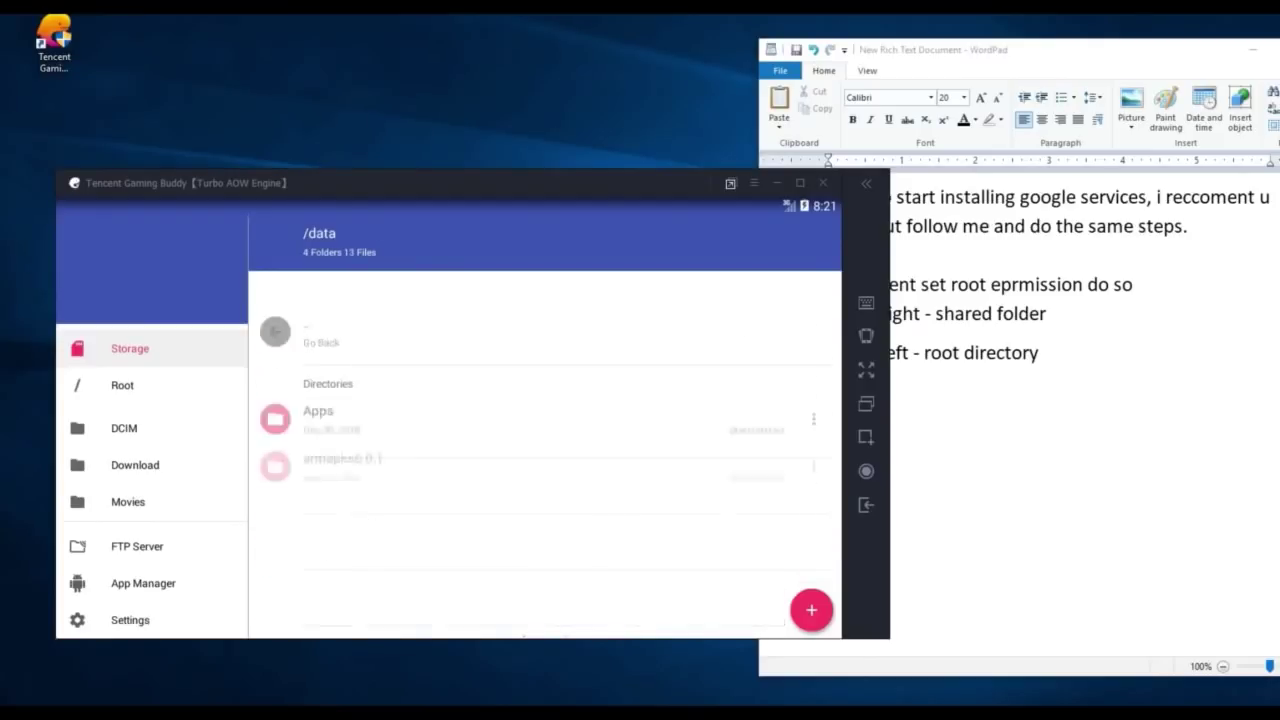
{"action": "scroll", "coordinate": [545, 450], "scroll_direction": "down", "scroll_amount": 1}
{"action": "left_click", "coordinate": [345, 420]}
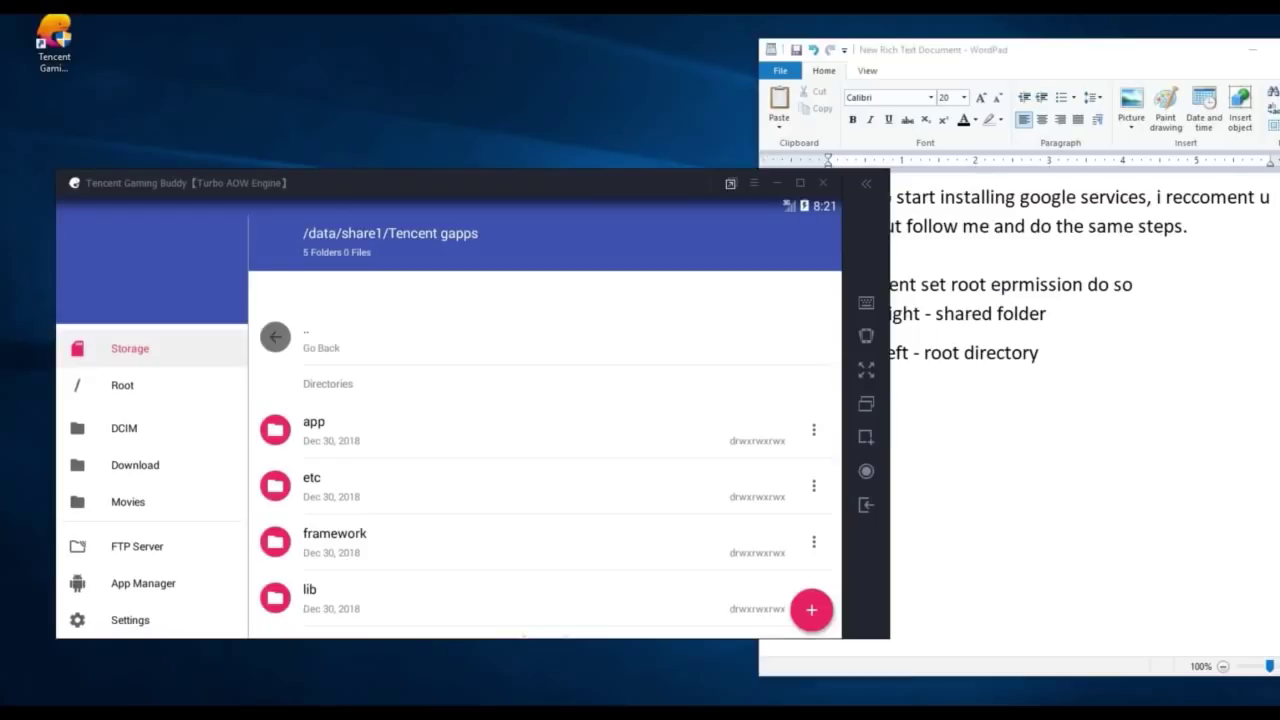
{"action": "left_click", "coordinate": [309, 229]}
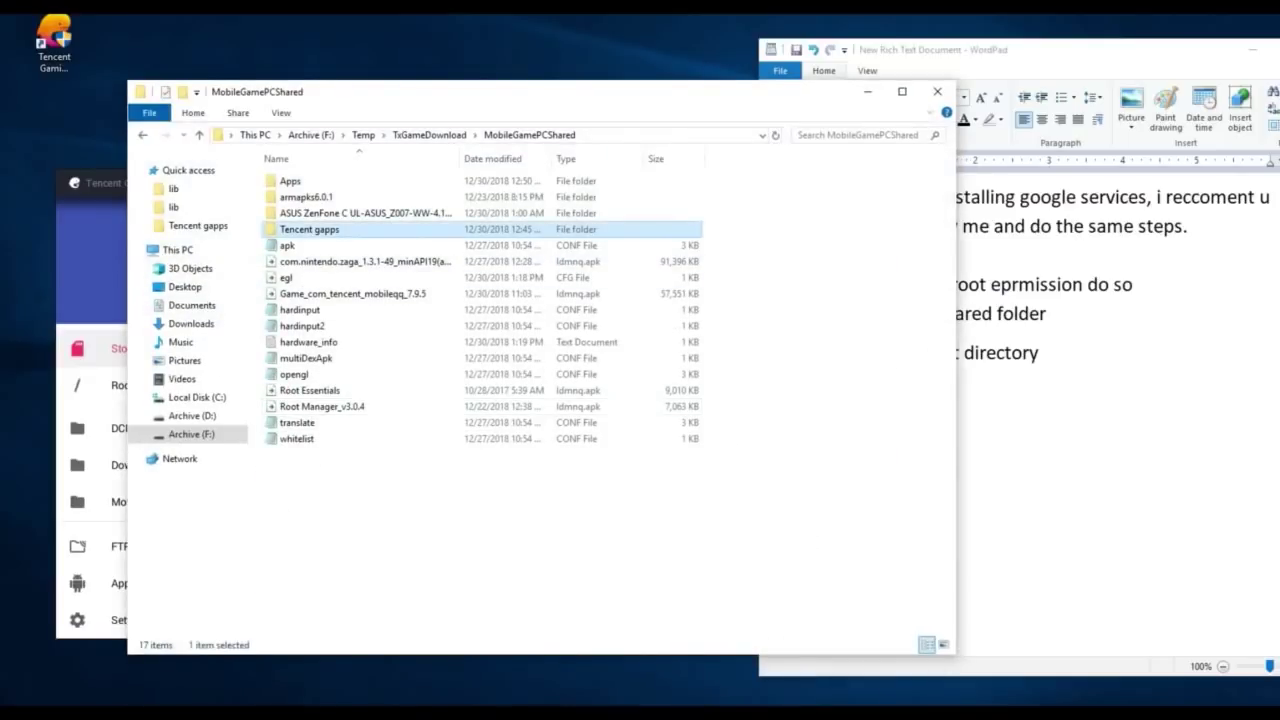
{"action": "left_click", "coordinate": [867, 91]}
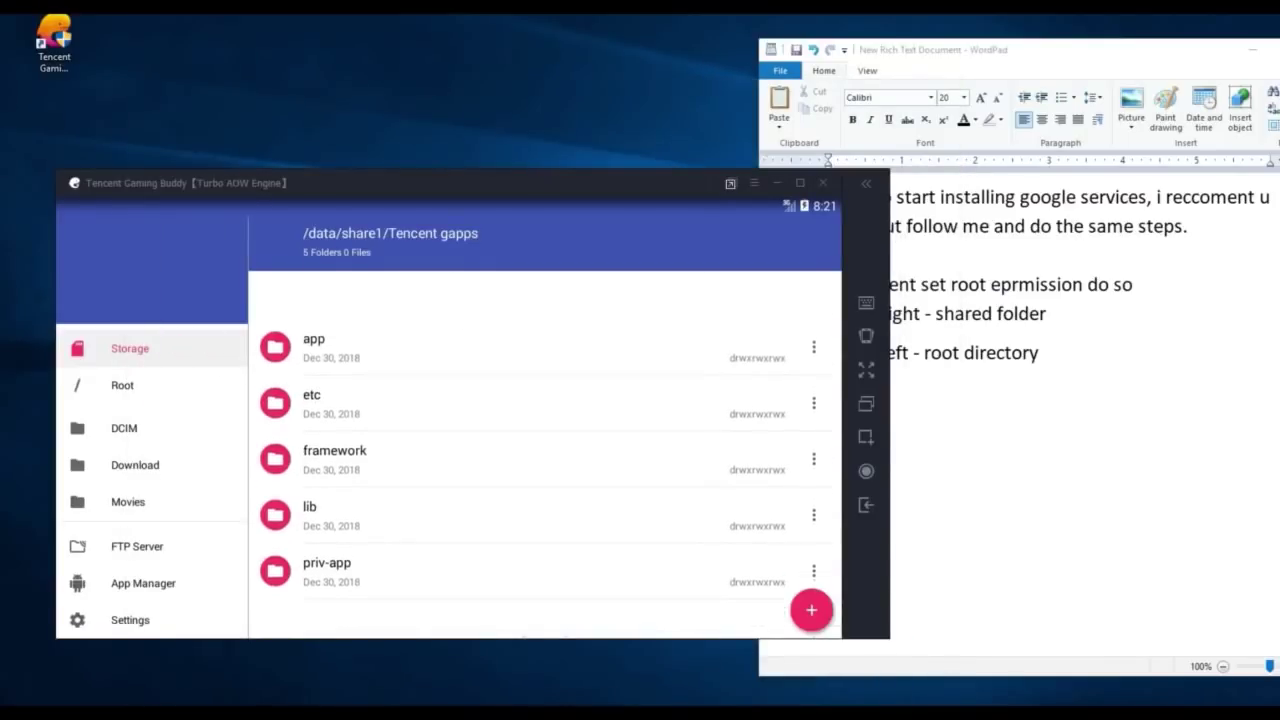
Append ", ill provide the link to download gapps in the description." to the root directory line in WordPad
{"action": "key", "text": "alt+Tab"}
{"action": "type", "text": "ill"}
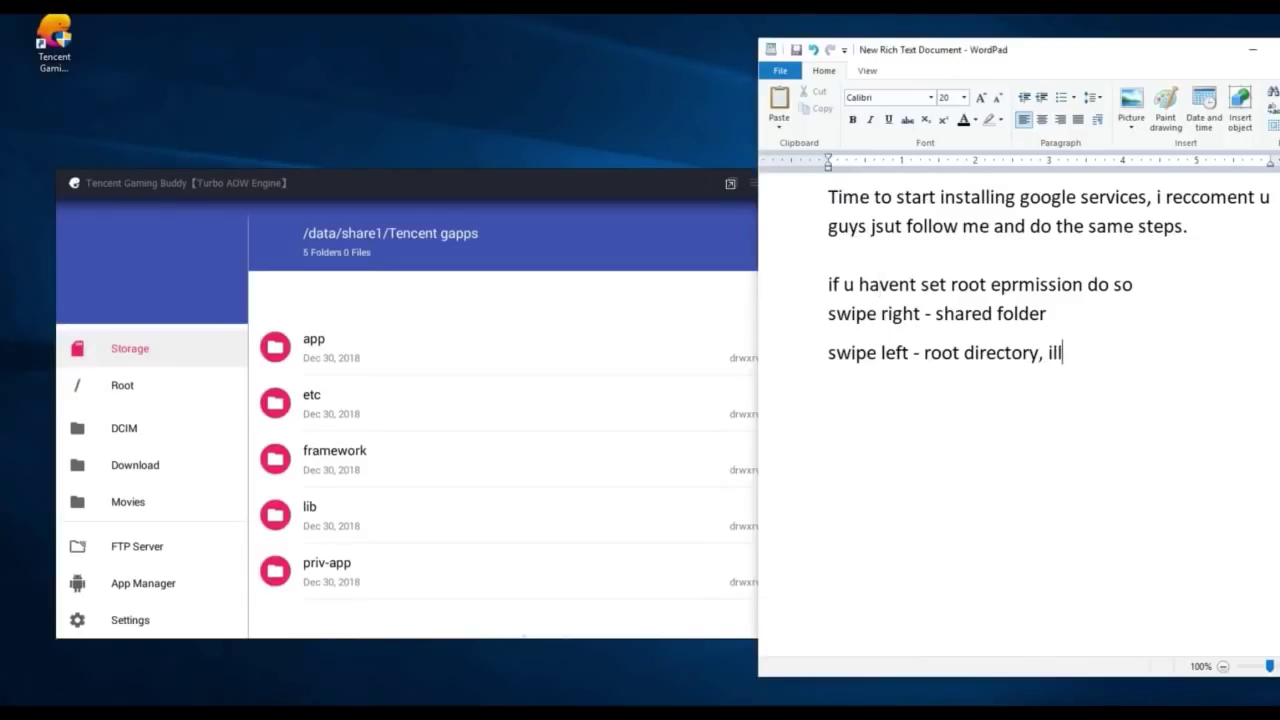
{"action": "type", "text": " provide the link to down"}
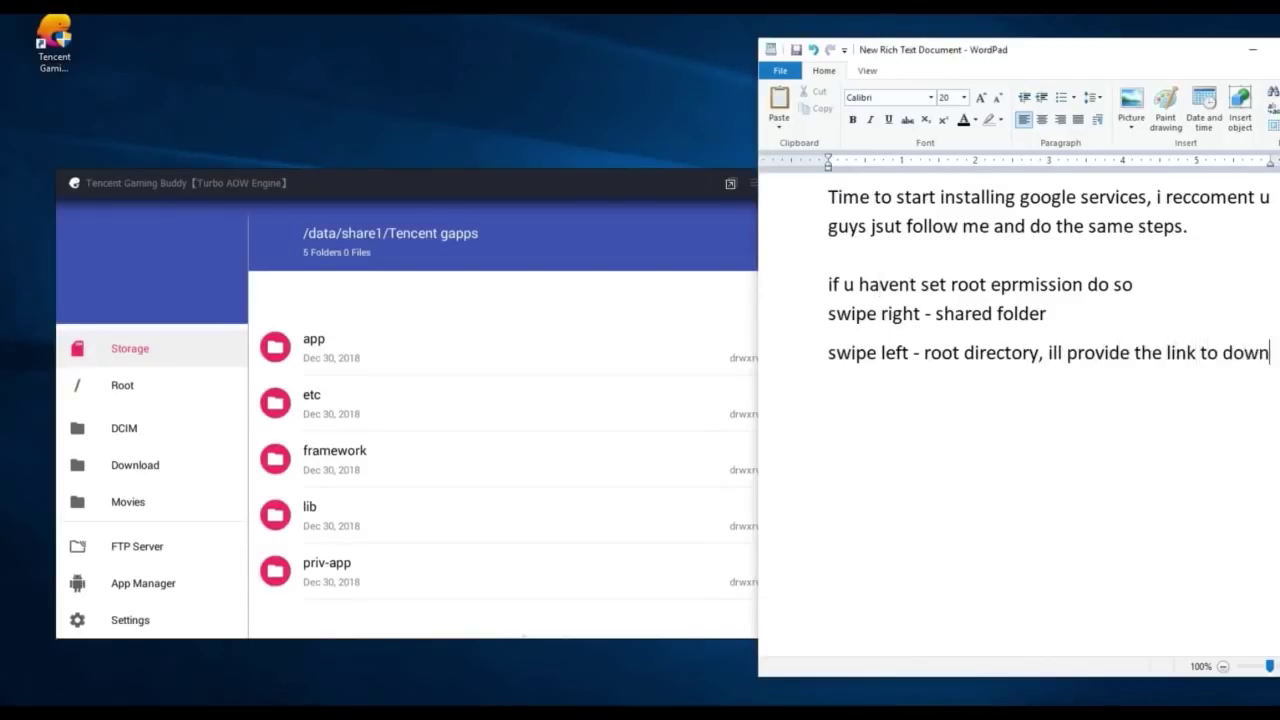
{"action": "type", "text": "load gapps"}
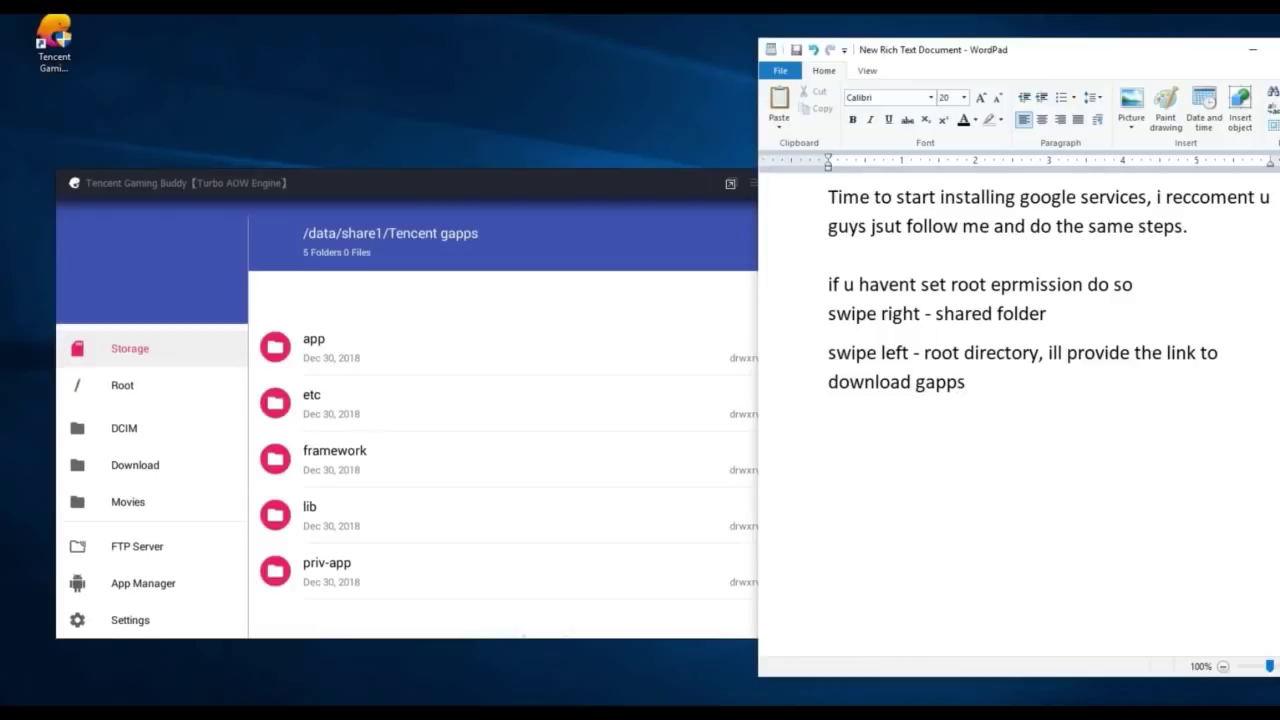
{"action": "type", "text": " in the description."}
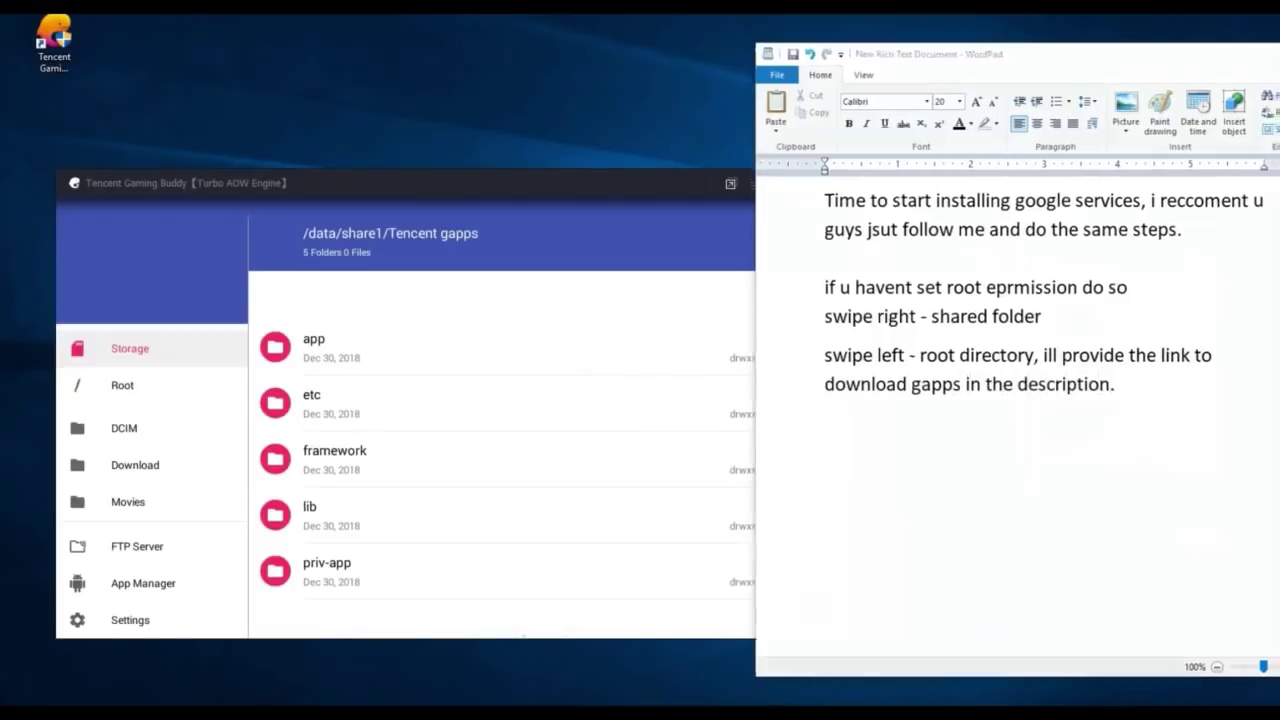
Open the gapps app folder in Root Manager and append "note dont try to copy all at once, do this by coyping 2 files ..." in WordPad
{"action": "key", "text": "super+Down"}
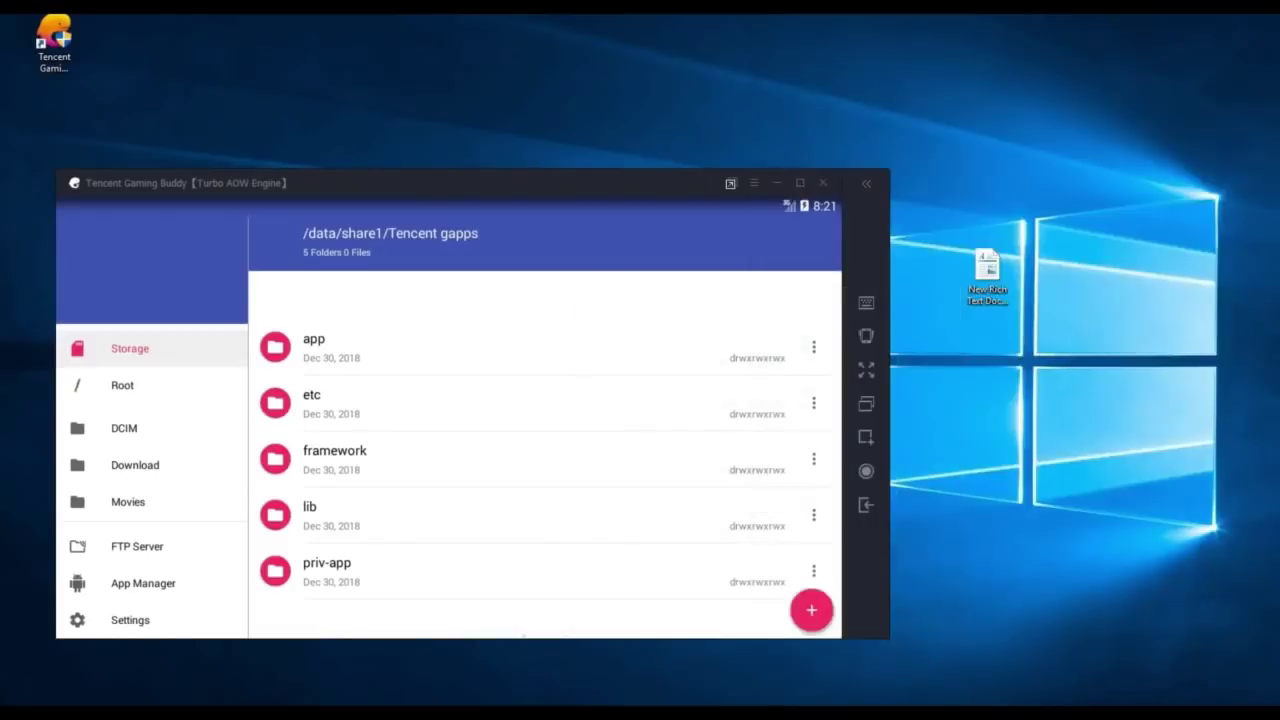
{"action": "left_click", "coordinate": [330, 347]}
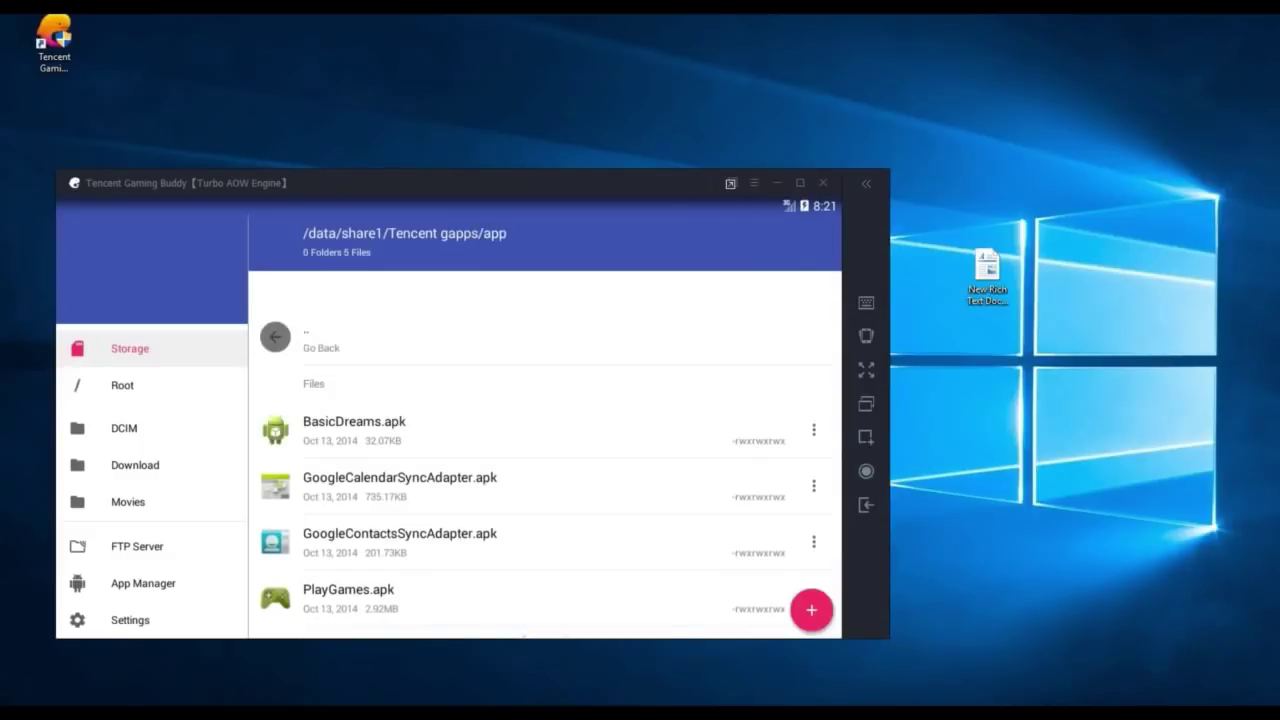
{"action": "key", "text": "alt+Tab"}
{"action": "type", "text": "note"}
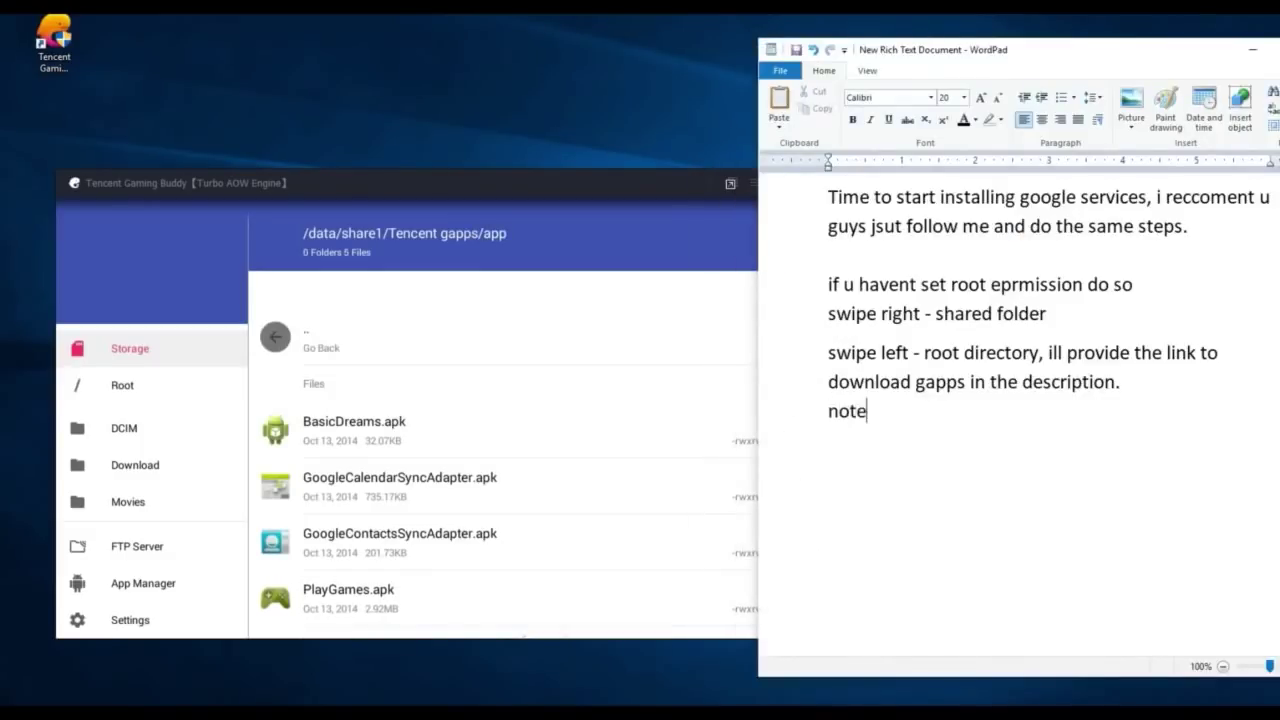
{"action": "type", "text": " dont try to copy a"}
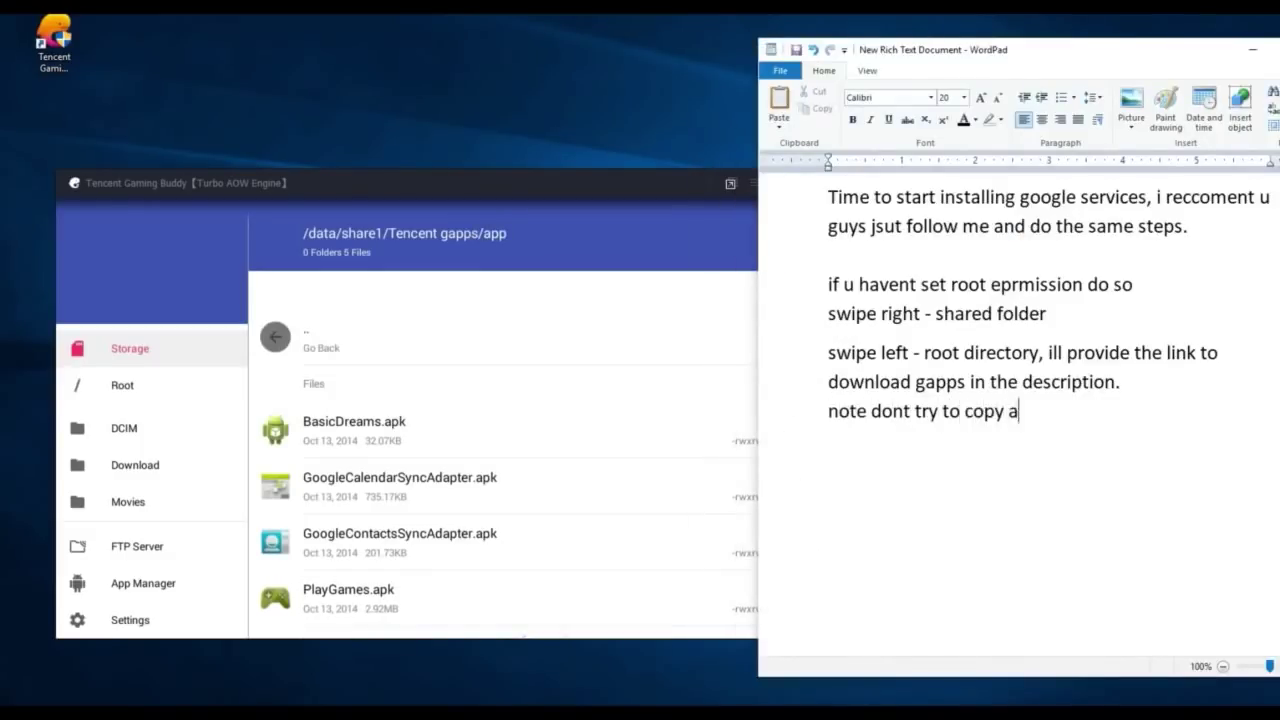
{"action": "type", "text": "ll at once, do this by coyping 2 files ..."}
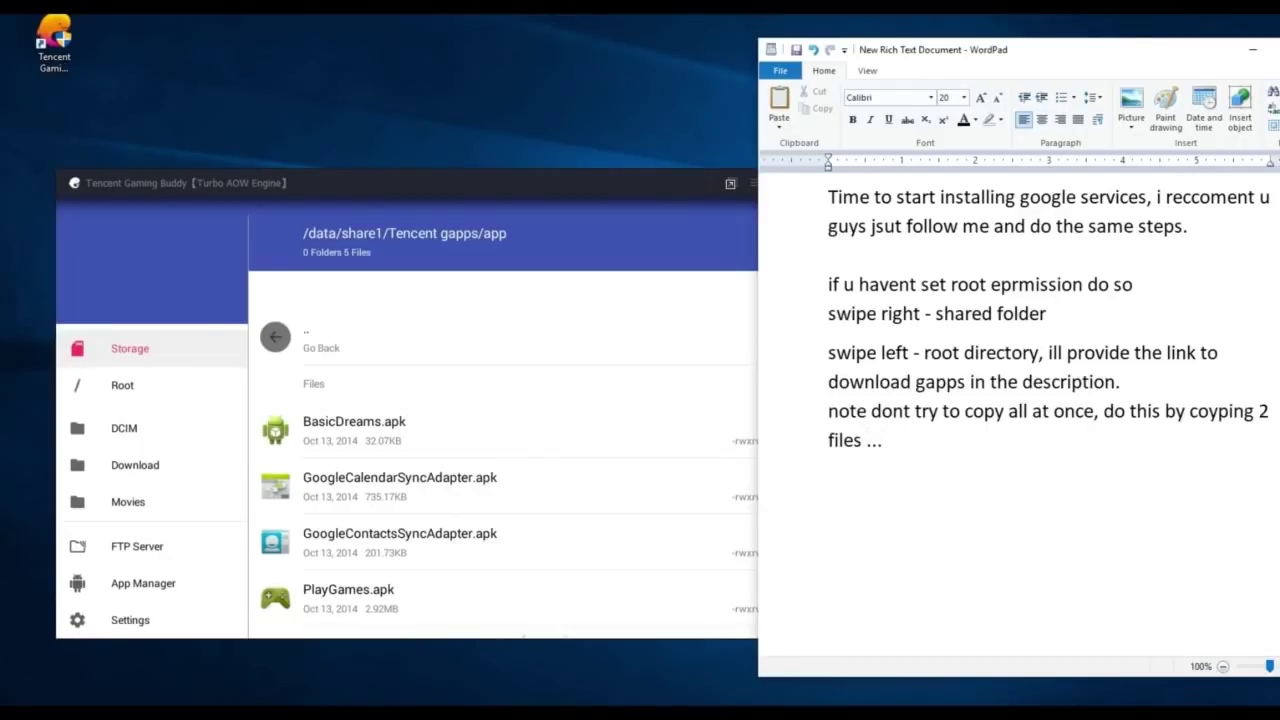
Select BasicDreams.apk and GoogleCalendarSyncAdapter.apk for copying in Root Manager, and append "swipe left" to the WordPad note
{"action": "left_click", "coordinate": [354, 430]}
{"action": "left_click", "coordinate": [400, 486]}
{"action": "key", "text": "Escape"}
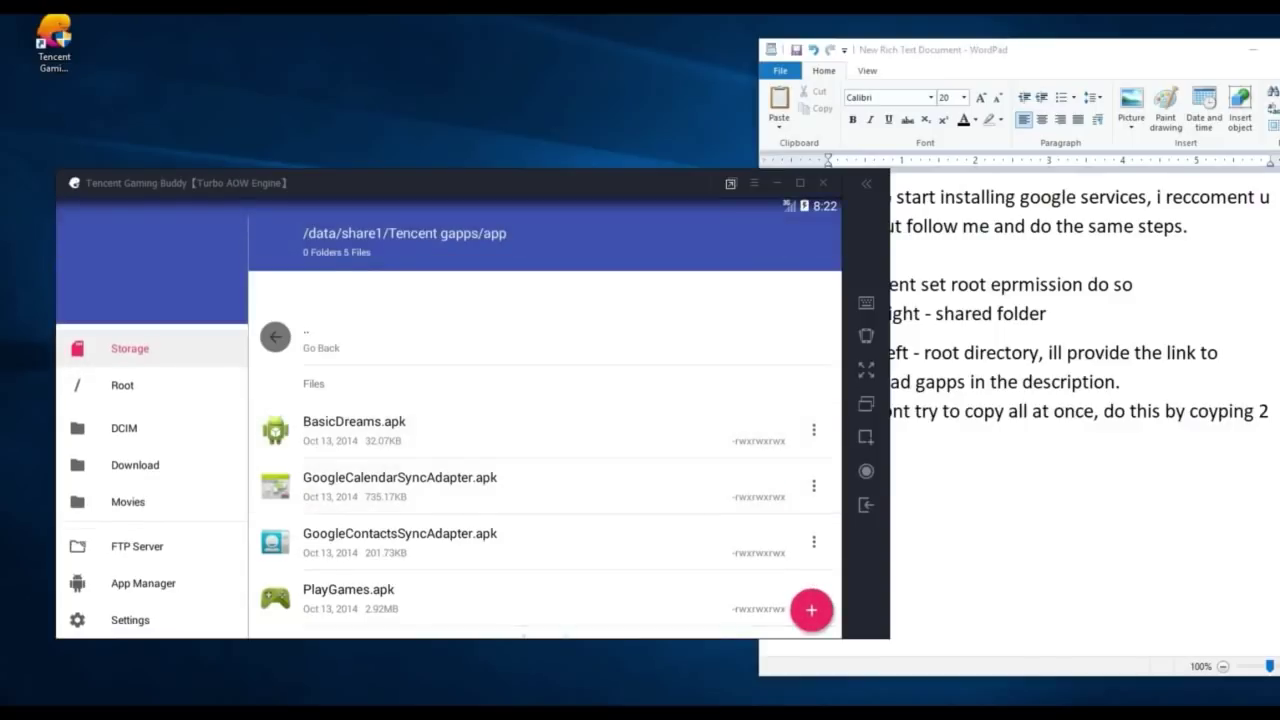
{"action": "key", "text": "alt+Tab"}
{"action": "type", "text": "swipe left"}
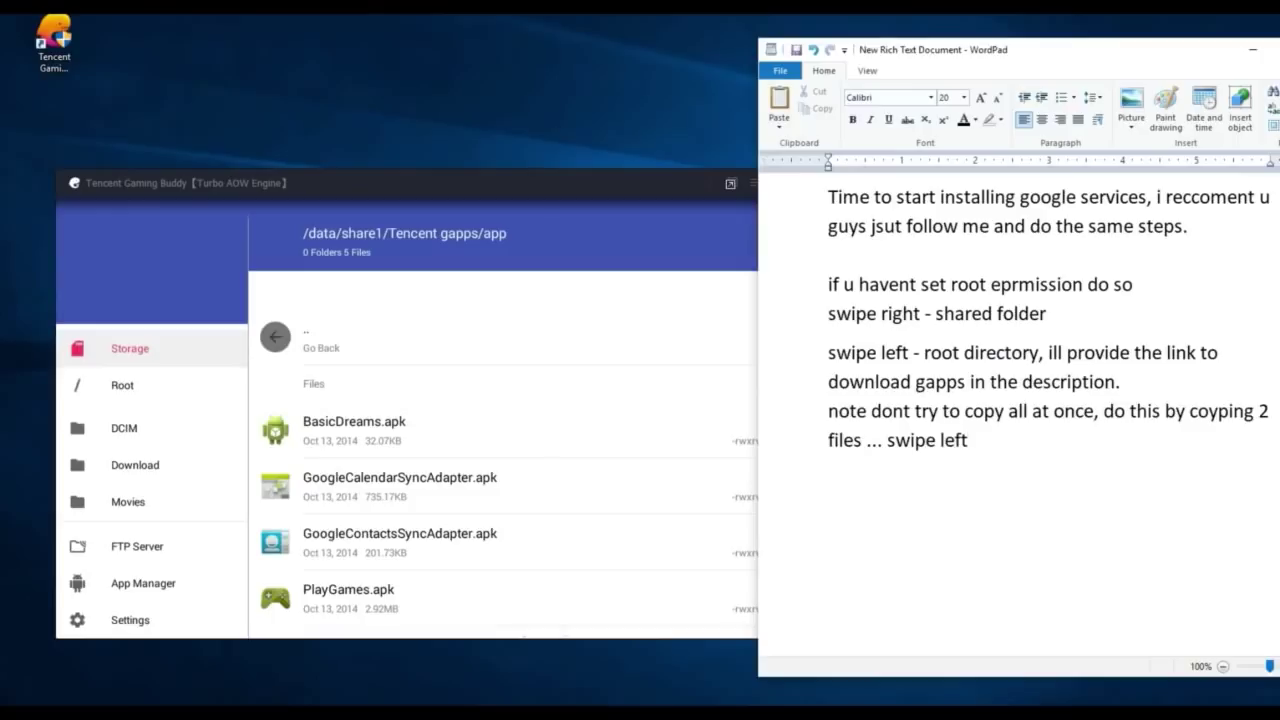
Open the /system/app folder in Root Manager's other pane as the destination for the gapps files
{"action": "key", "text": "alt+Tab"}
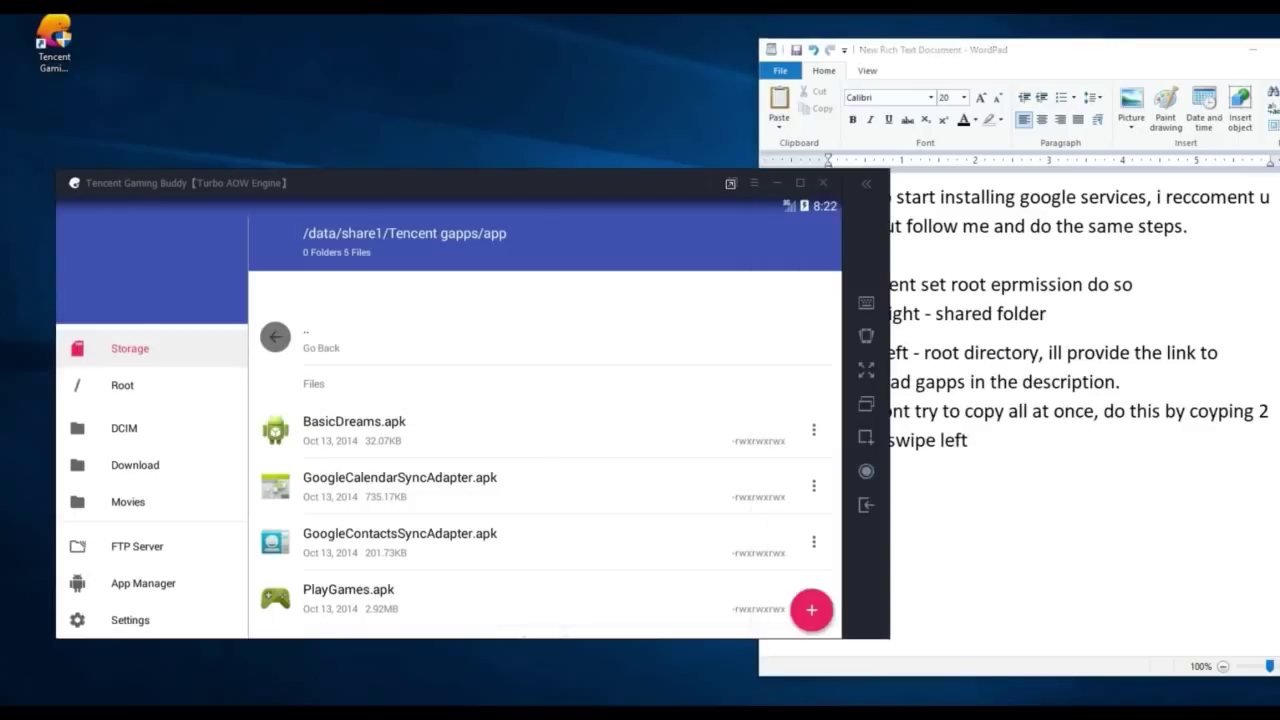
{"action": "key", "text": "Escape"}
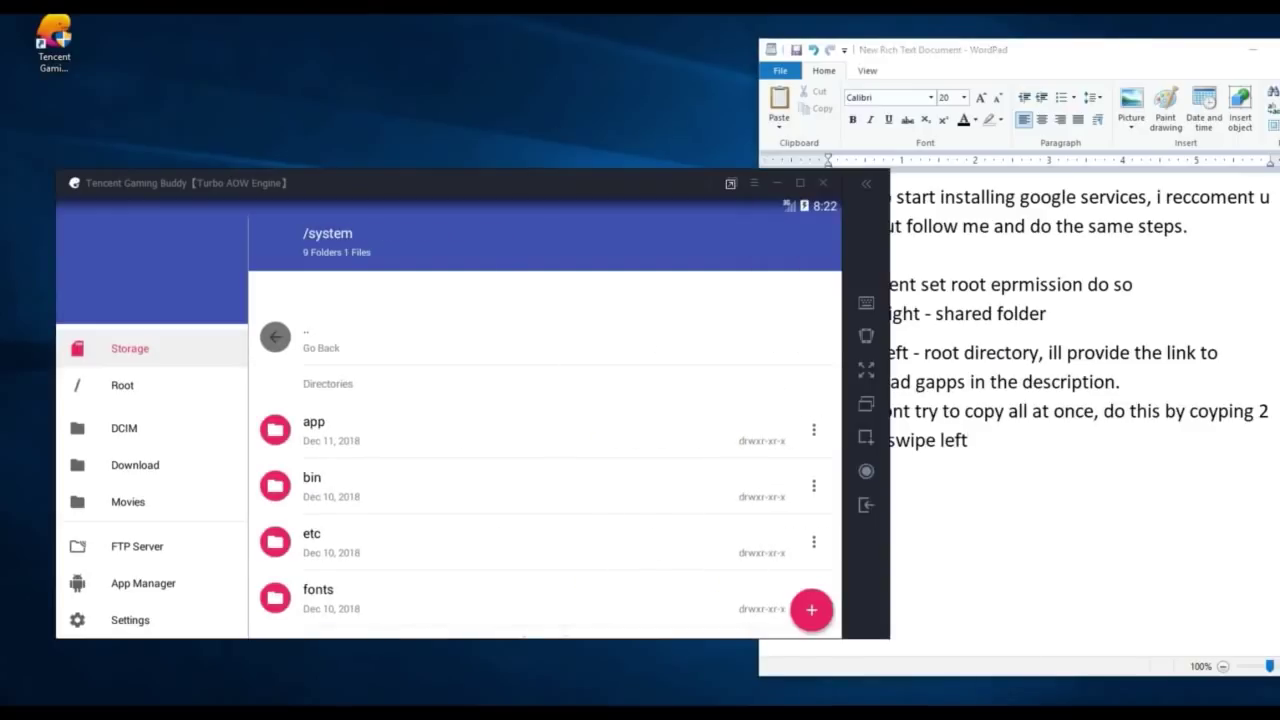
{"action": "left_click", "coordinate": [314, 428]}
{"action": "scroll", "coordinate": [540, 470], "scroll_direction": "down", "scroll_amount": 3}
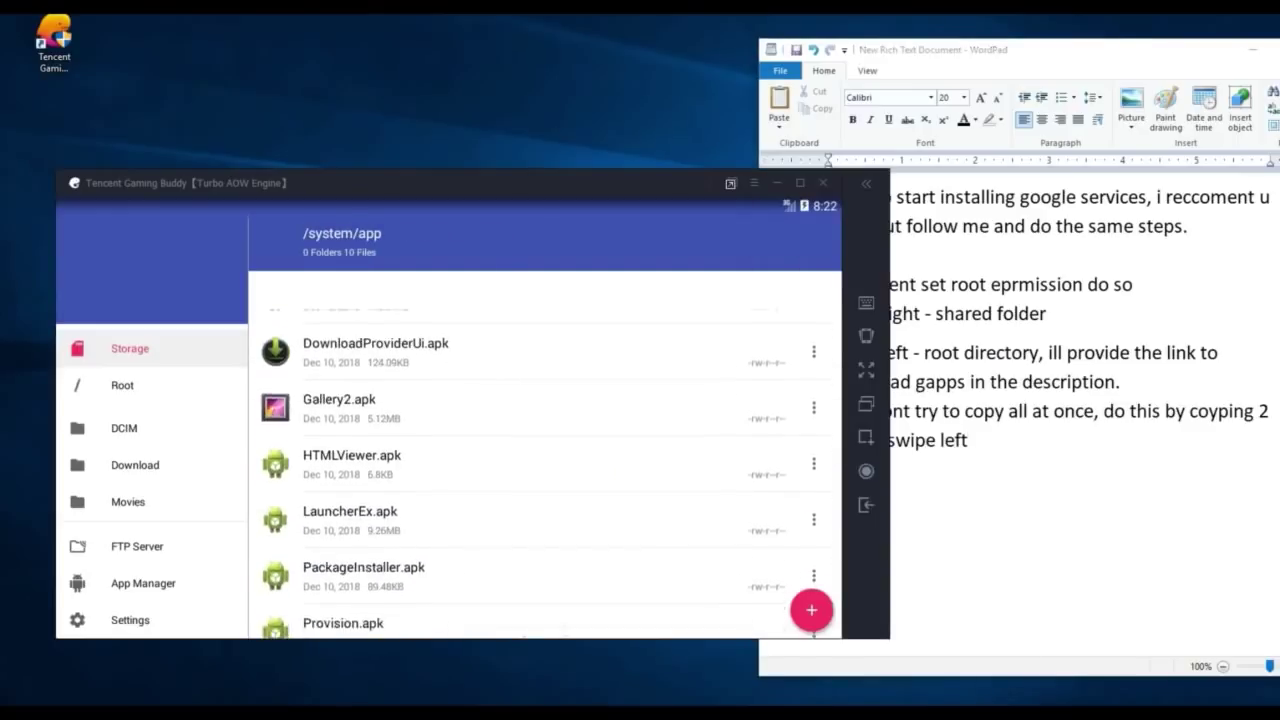
{"action": "scroll", "coordinate": [540, 470], "scroll_direction": "up", "scroll_amount": 3}
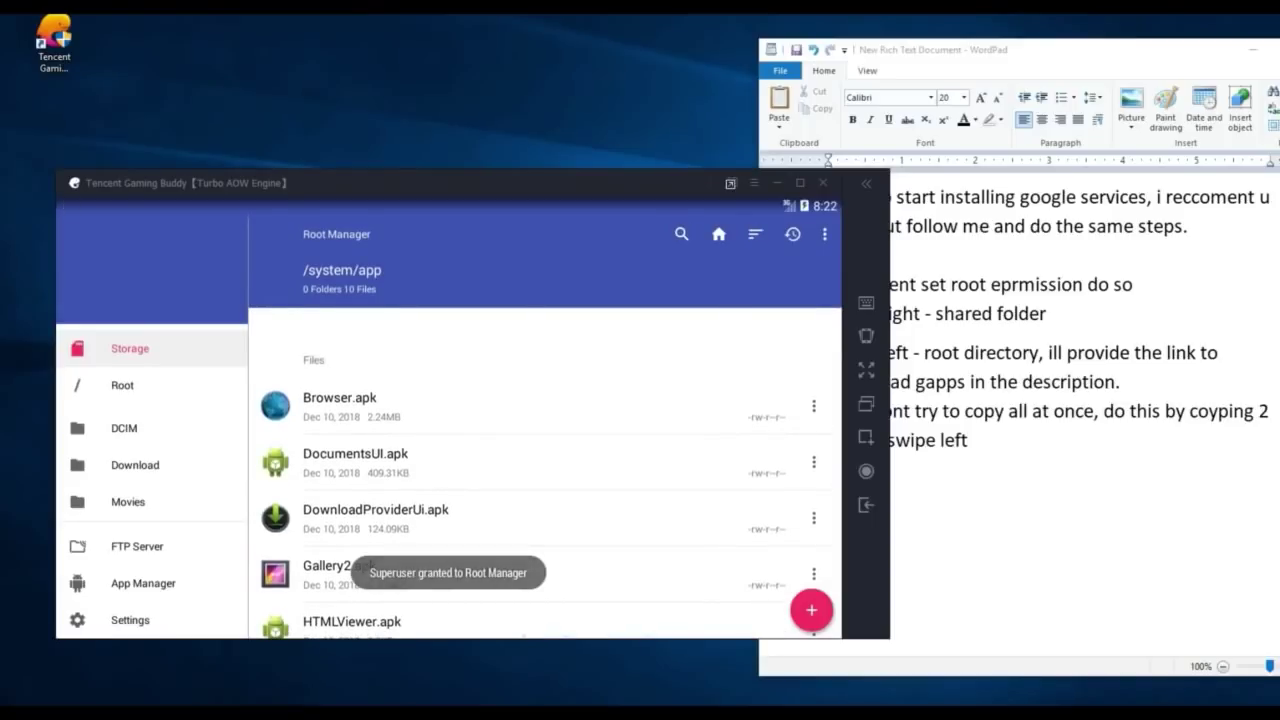
Return to the gapps app folder and copy GoogleContactsSyncAdapter.apk and PlayGames.apk
{"action": "left_click_drag", "start_coordinate": [640, 497], "coordinate": [360, 497]}
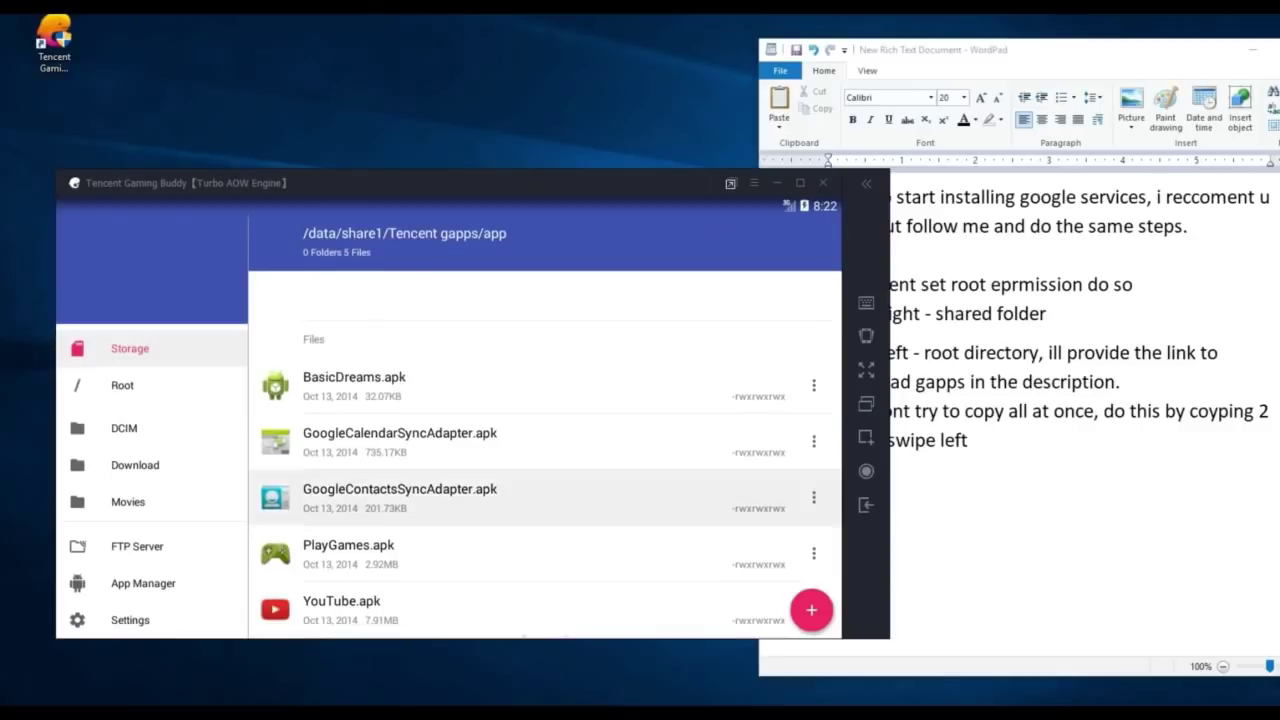
{"action": "left_click", "coordinate": [400, 497]}
{"action": "left_click", "coordinate": [350, 553]}
{"action": "left_click", "coordinate": [683, 235]}
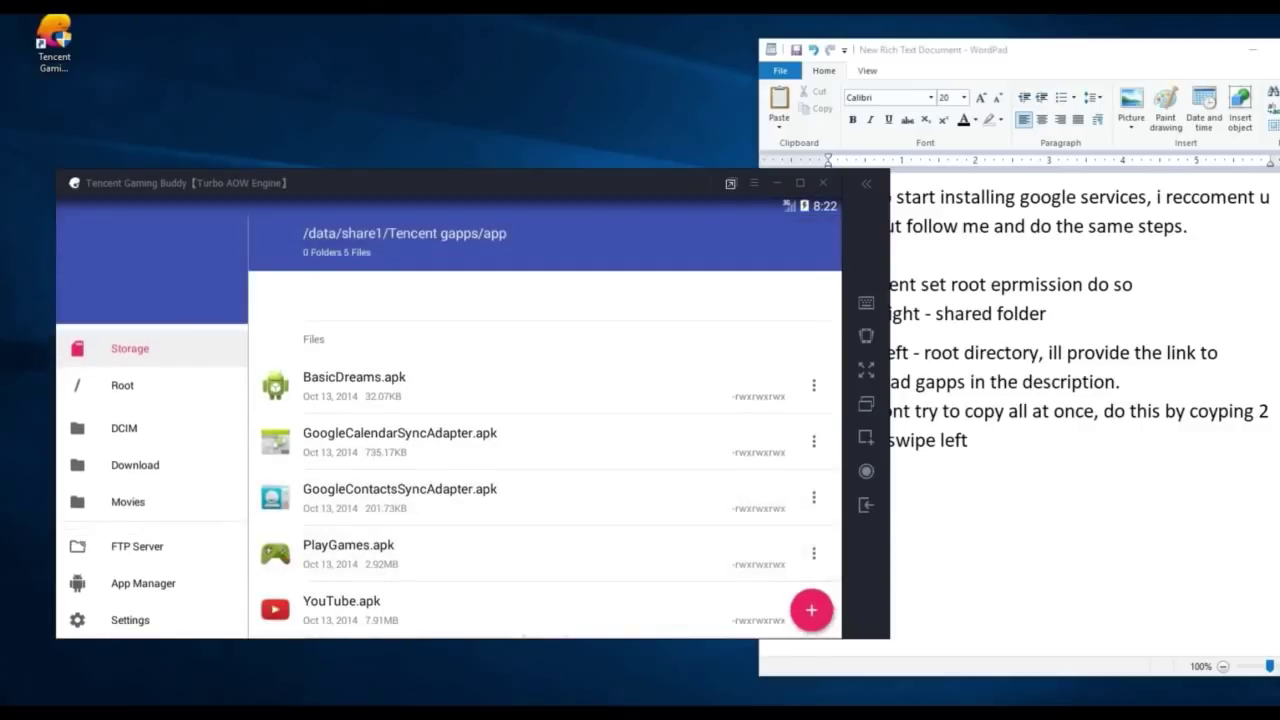
Switch Root Manager to the /system/app pane and paste the copied gapps APK files into that folder
{"action": "left_click_drag", "start_coordinate": [360, 497], "coordinate": [640, 497]}
{"action": "scroll", "coordinate": [540, 480], "scroll_direction": "down", "scroll_amount": 3}
{"action": "scroll", "coordinate": [540, 480], "scroll_direction": "up", "scroll_amount": 3}
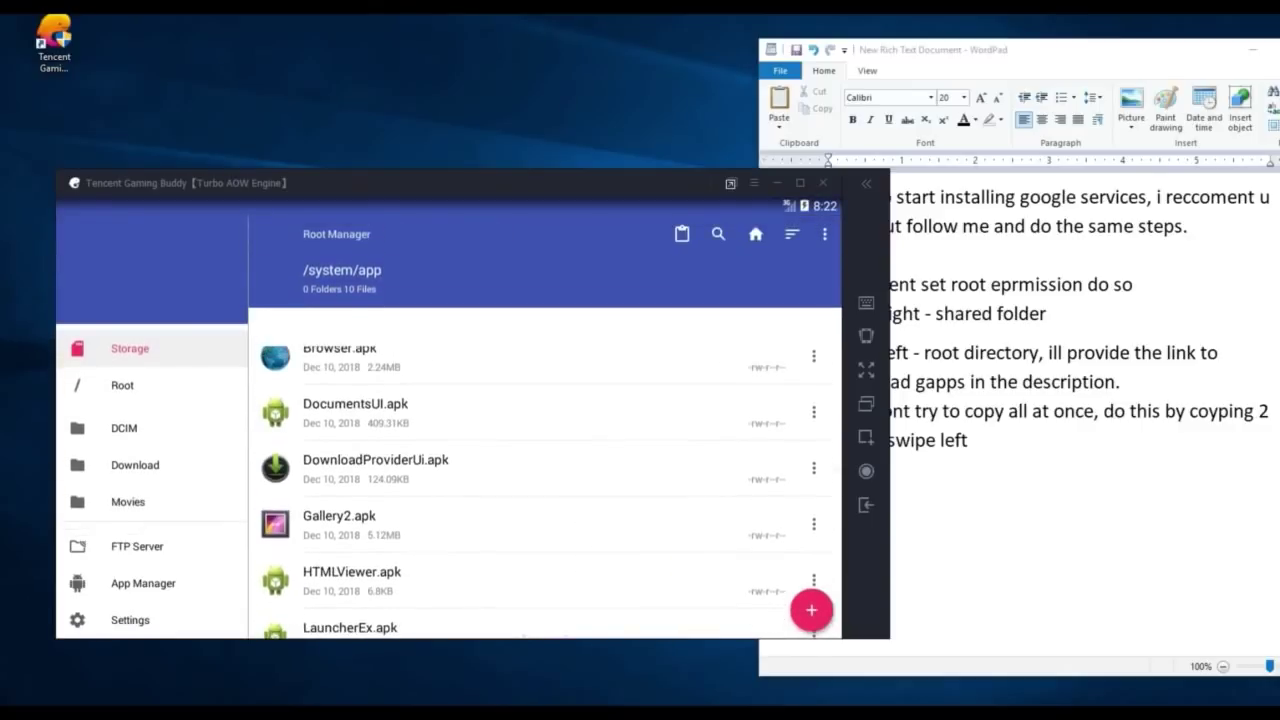
{"action": "mouse_move", "coordinate": [640, 480]}
{"action": "left_mouse_down"}
{"action": "mouse_move", "coordinate": [360, 480]}
{"action": "mouse_move", "coordinate": [640, 480]}
{"action": "left_mouse_up"}
{"action": "scroll", "coordinate": [540, 450], "scroll_direction": "down", "scroll_amount": 1}
{"action": "left_click", "coordinate": [677, 231]}
{"action": "scroll", "coordinate": [545, 470], "scroll_direction": "down", "scroll_amount": 2}
{"action": "scroll", "coordinate": [545, 470], "scroll_direction": "up", "scroll_amount": 3}
{"action": "left_click", "coordinate": [682, 234]}
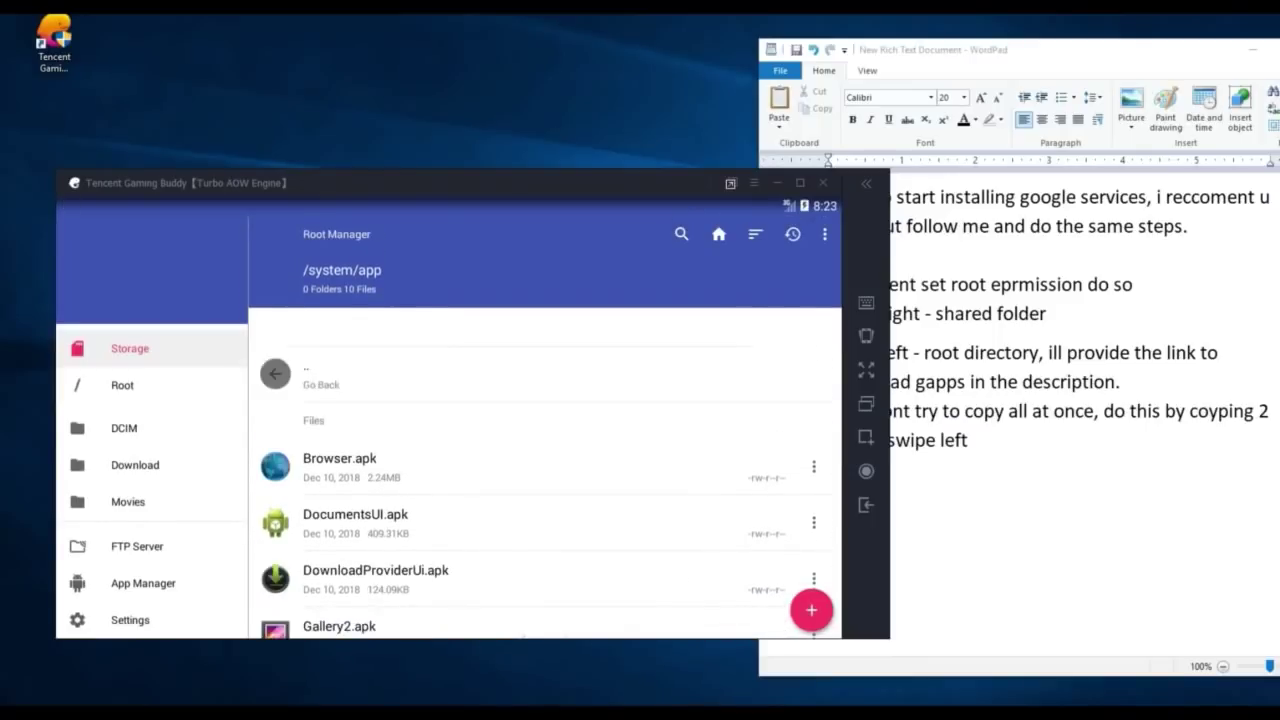
Append ", swipe down from very top to refresh" to the last line of the WordPad note
{"action": "key", "text": "alt+Tab"}
{"action": "type", "text": ", swipe down"}
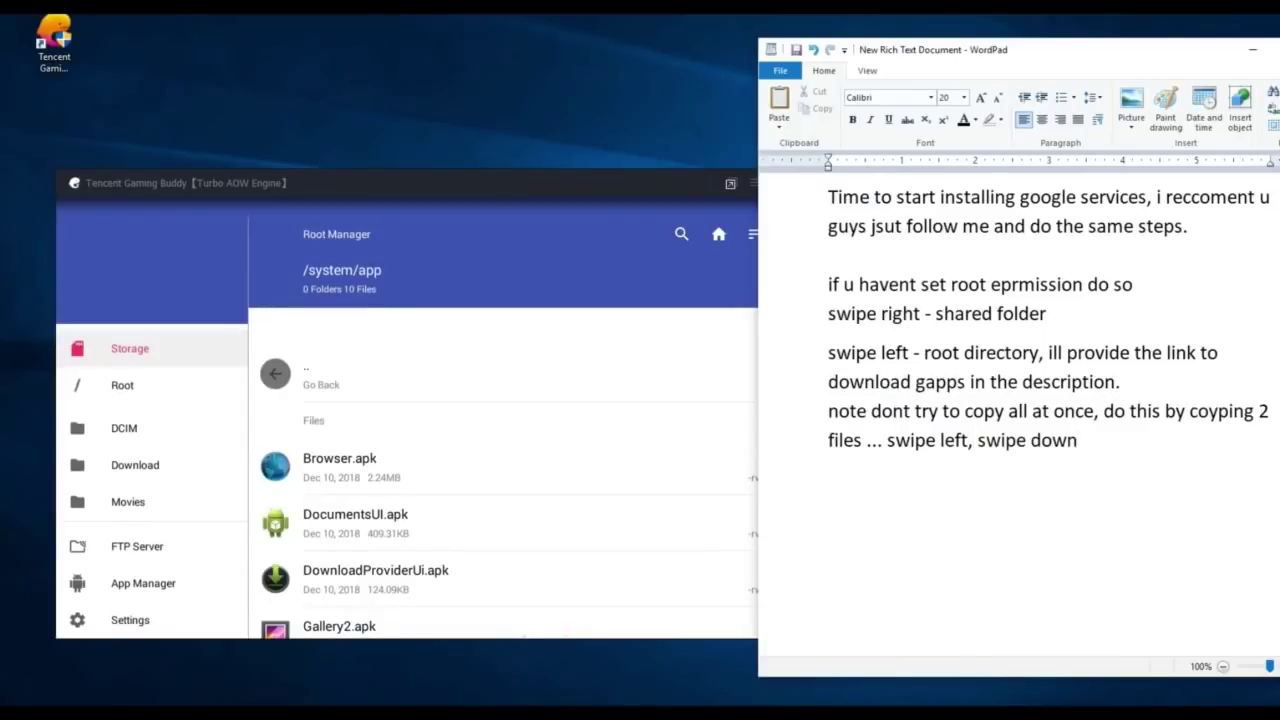
{"action": "type", "text": " from very top "}
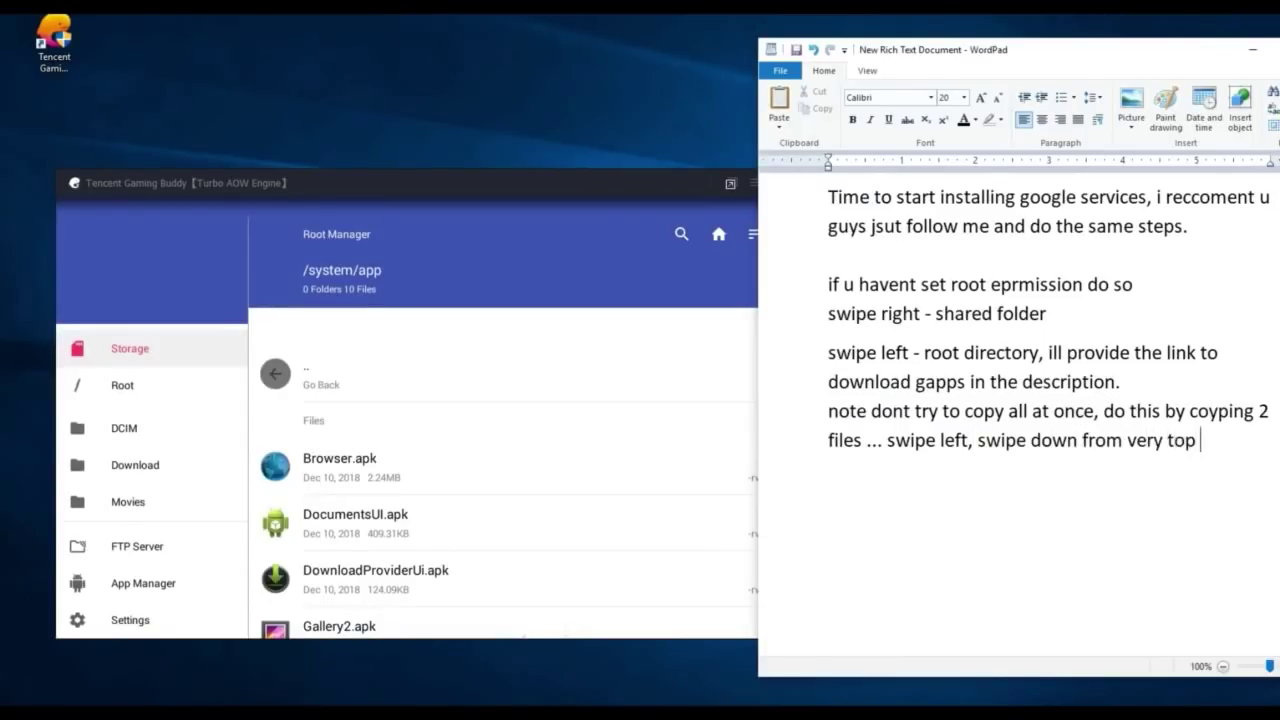
{"action": "type", "text": "to refresh"}
Switch back to Root Manager and refresh the /system/app file listing
{"action": "key", "text": "alt+Tab"}
{"action": "left_click", "coordinate": [824, 234]}
{"action": "key", "text": "Escape"}
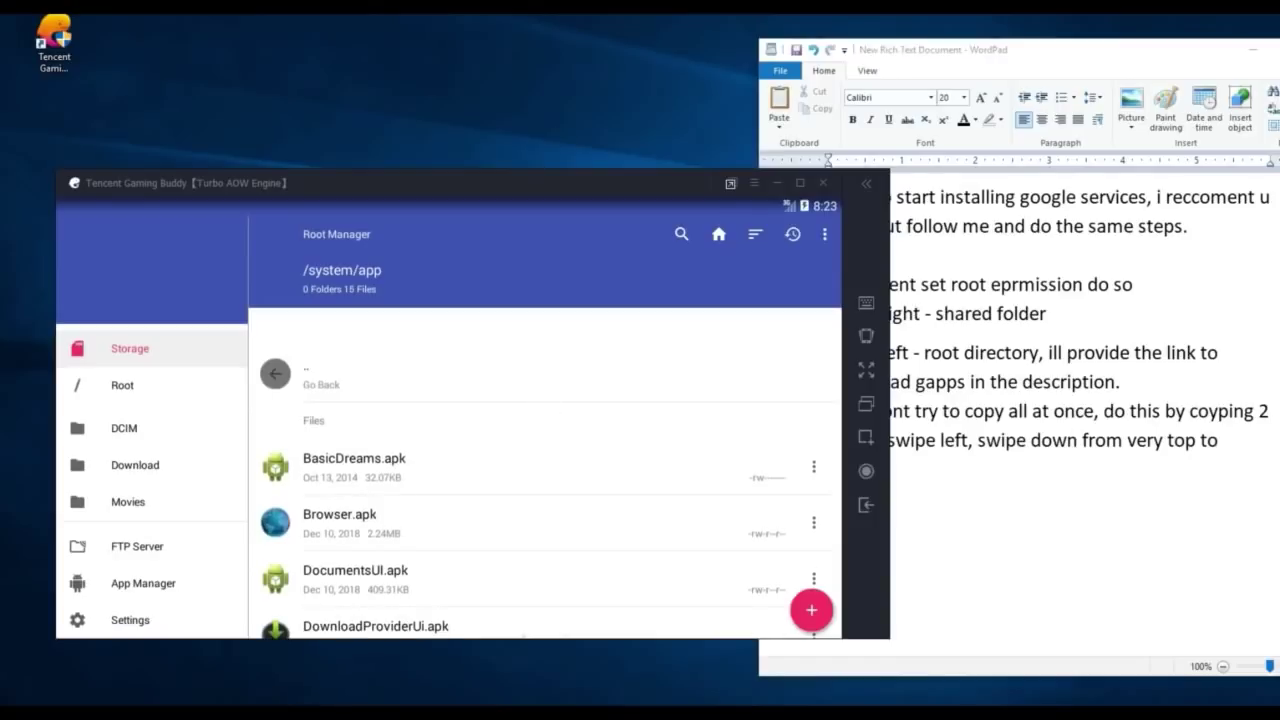
Continue the WordPad note after "refresh" with ", this will d"
{"action": "key", "text": "alt+Tab"}
{"action": "type", "text": "this will d"}
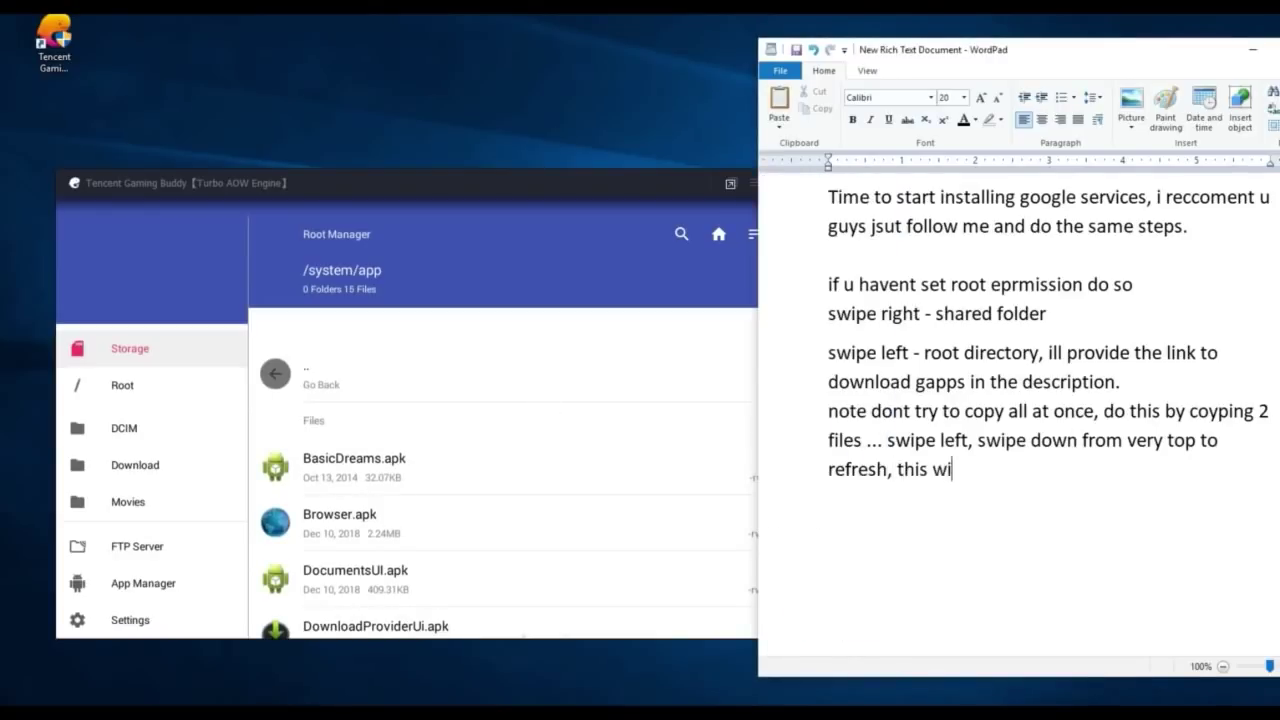